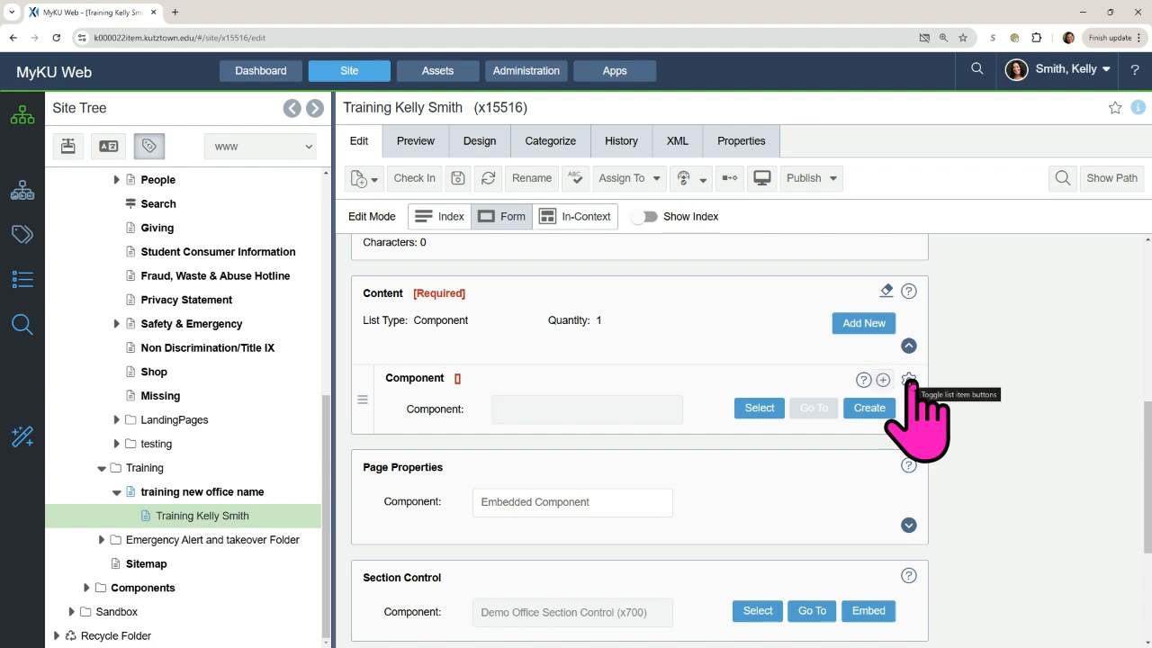
Create a component named Photo Gallery Event of type KU Gallery Container in the page's Content section
click(909, 380)
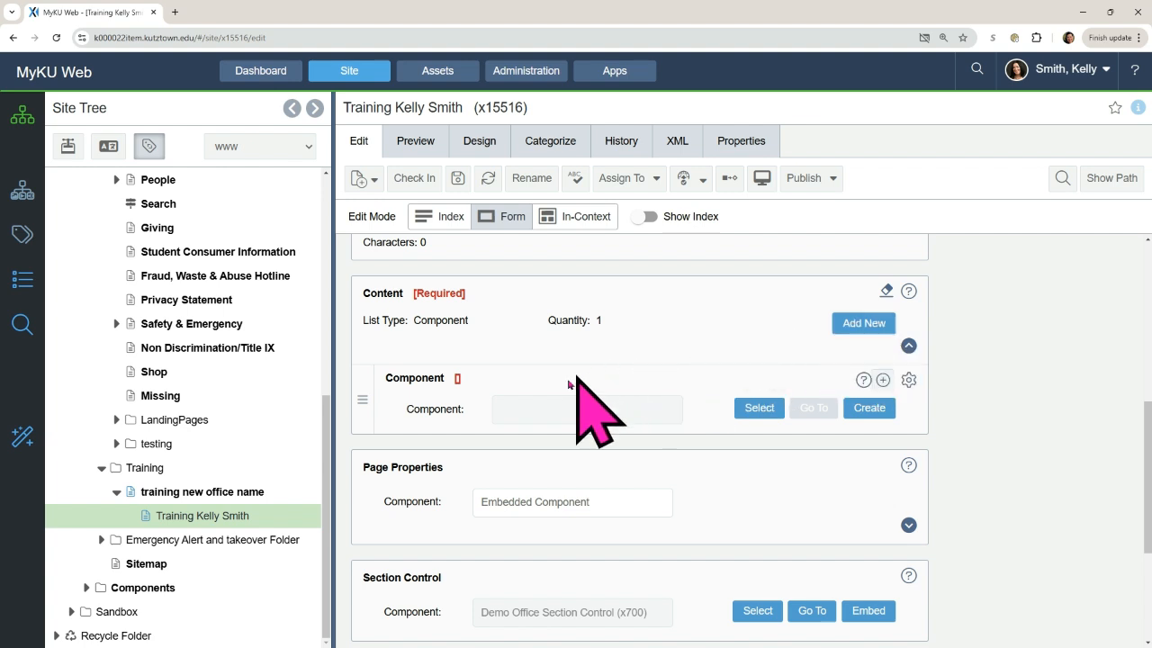
click(871, 409)
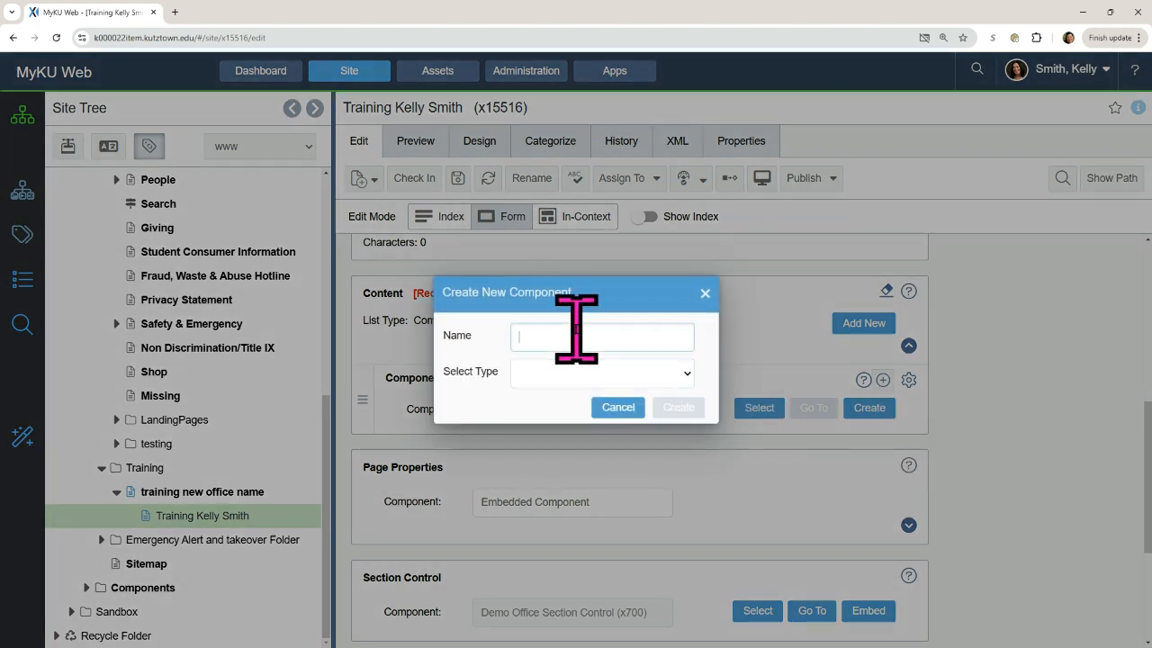
text(Photo Gallery Event)
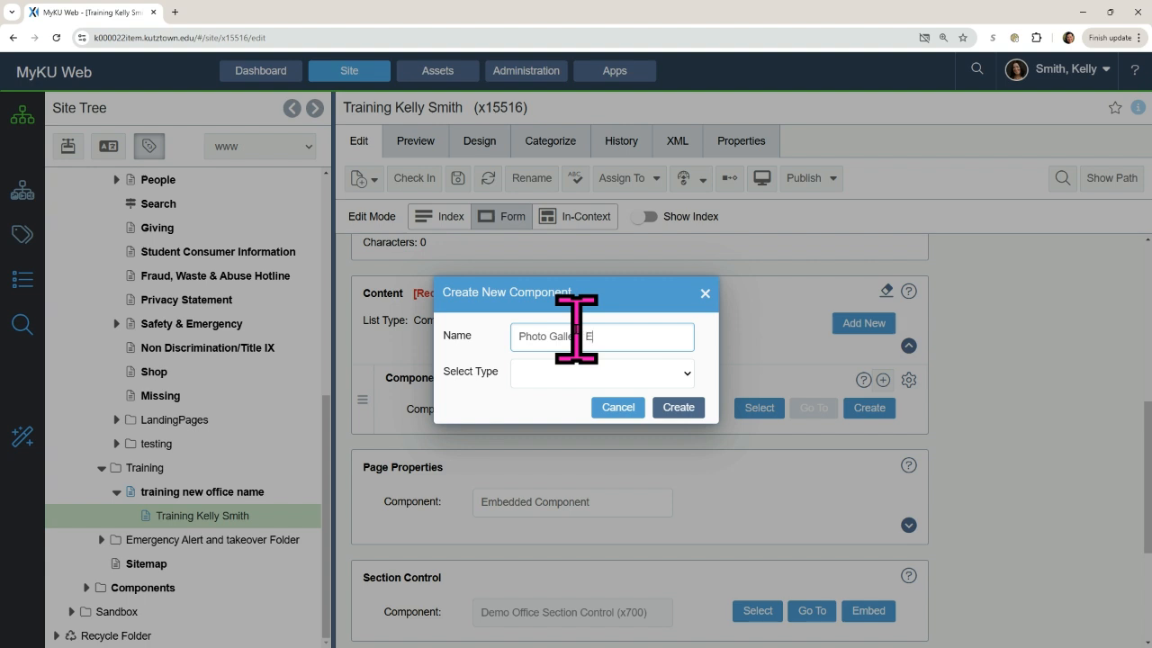
click(551, 376)
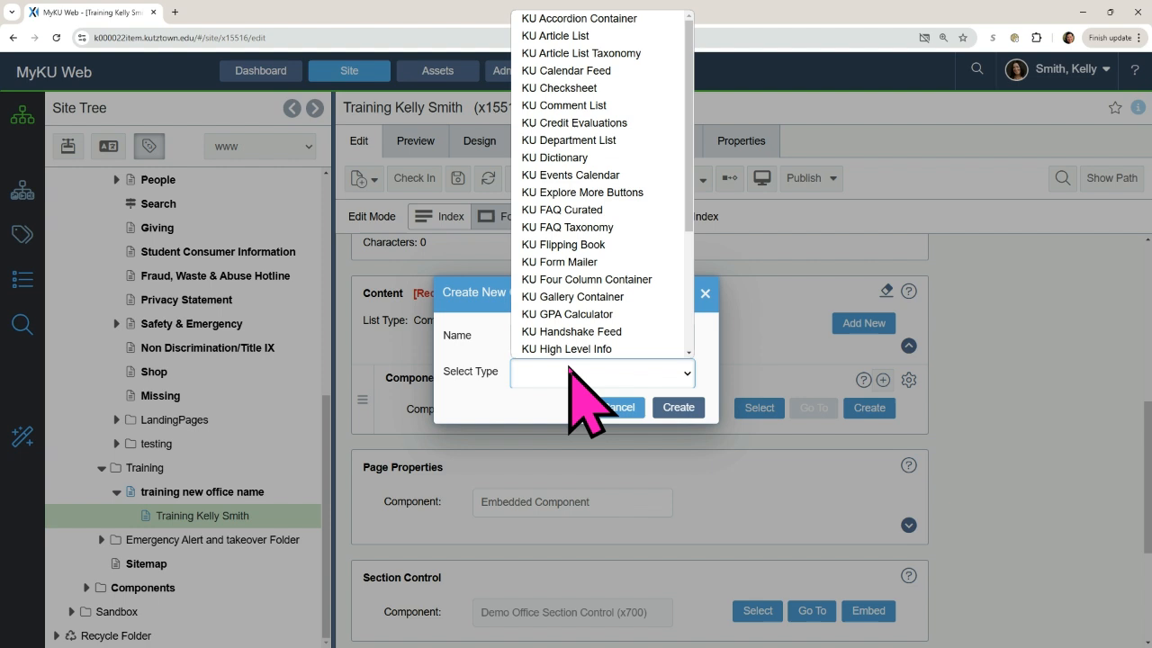
click(601, 297)
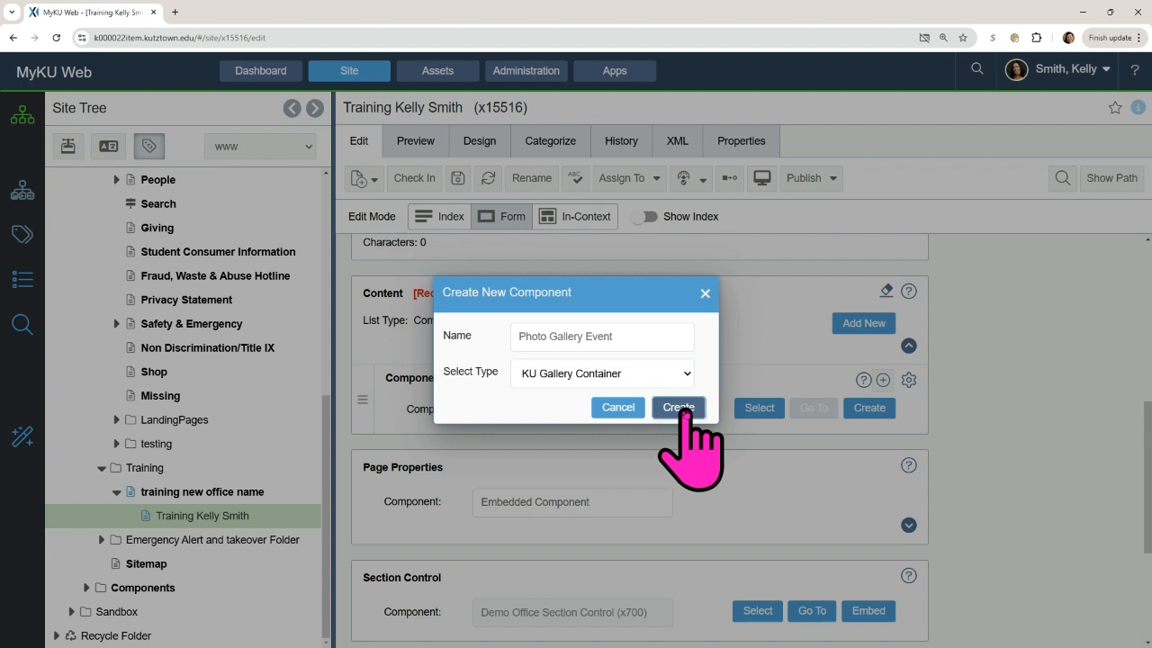
click(680, 409)
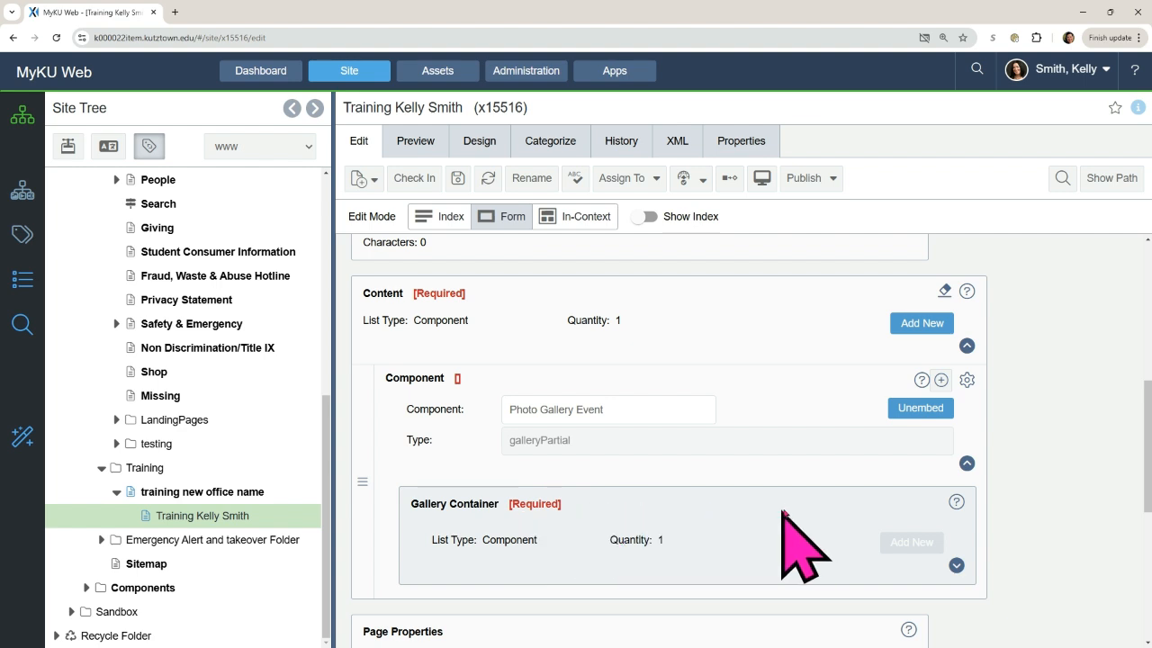
Expand the Gallery Container, add two more gallery items and remove one so that two items remain
scroll(765, 508, down, 1)
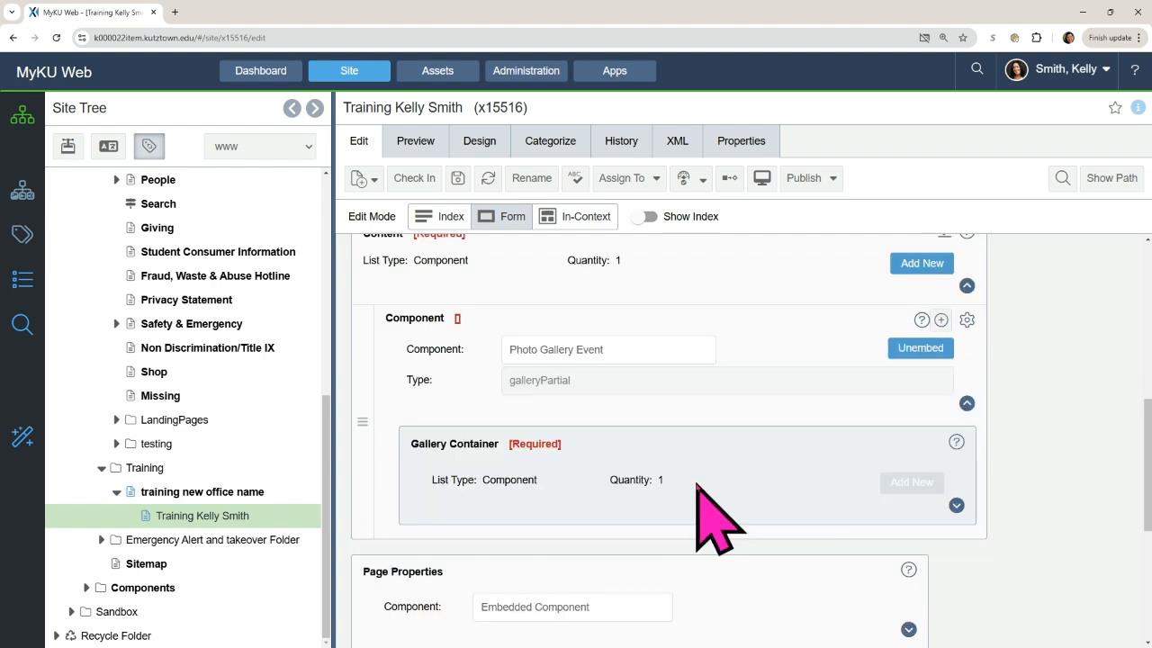
click(956, 506)
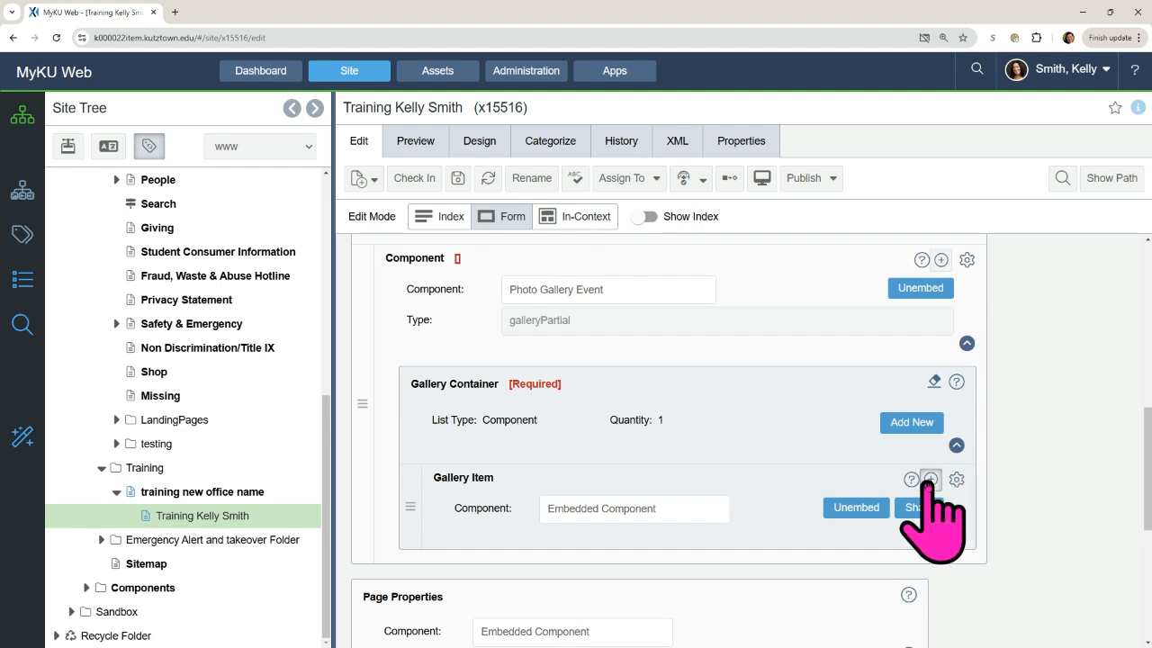
click(930, 479)
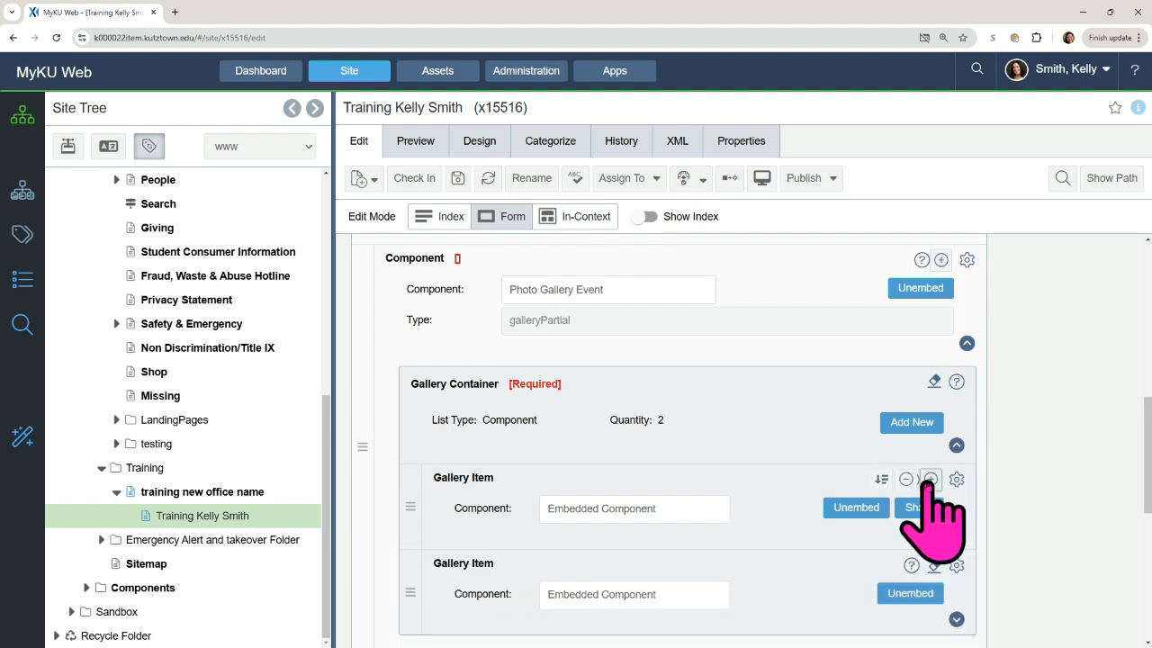
click(903, 429)
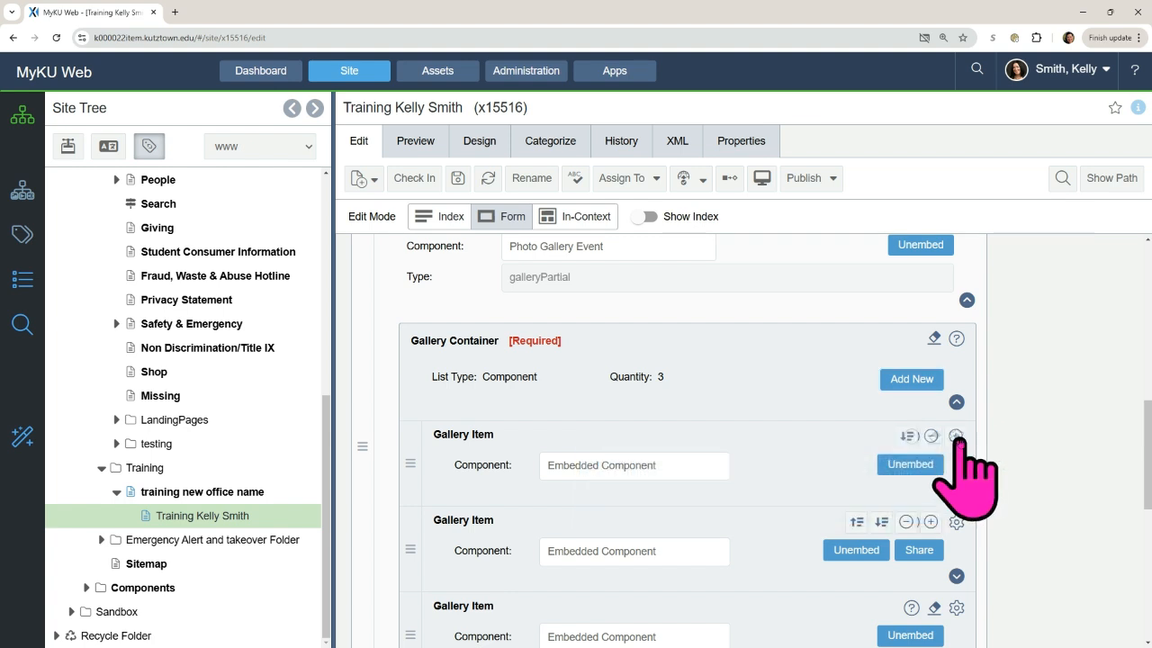
click(905, 435)
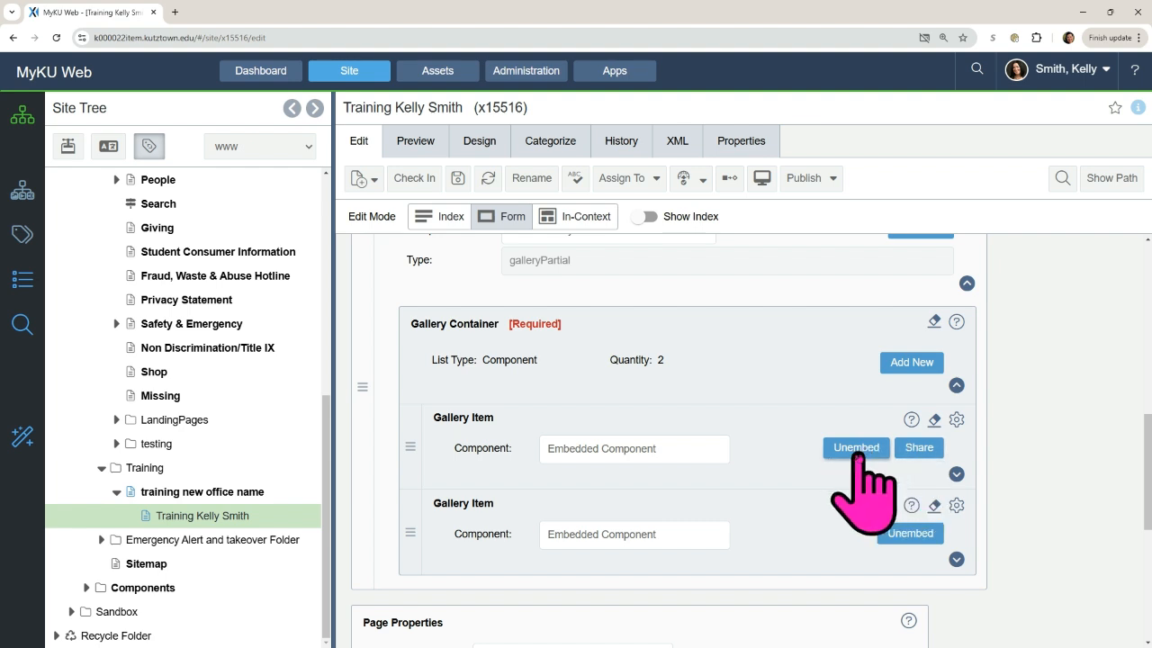
Clear the embedded component from both gallery items in the Gallery Container
click(936, 421)
click(740, 389)
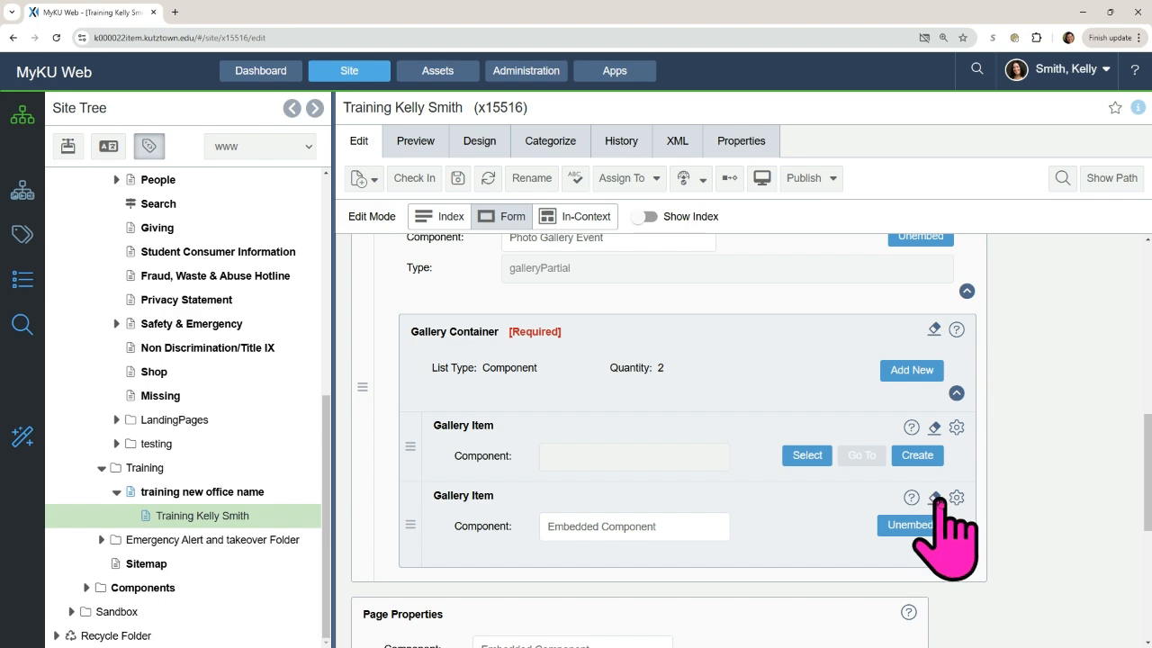
click(936, 497)
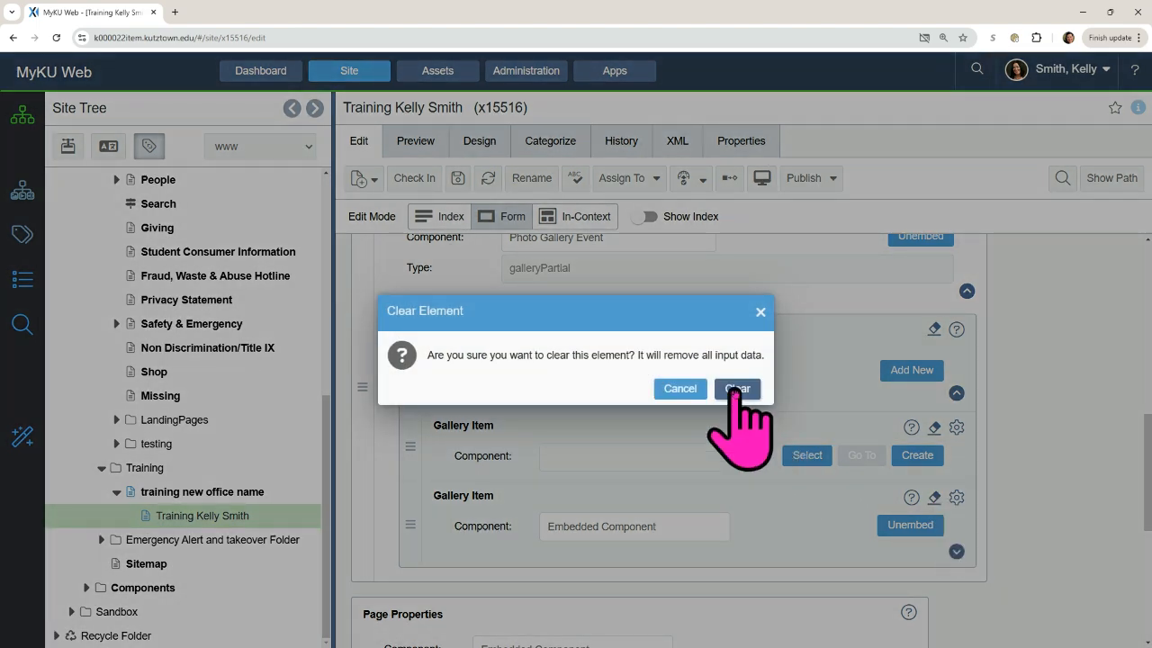
click(738, 388)
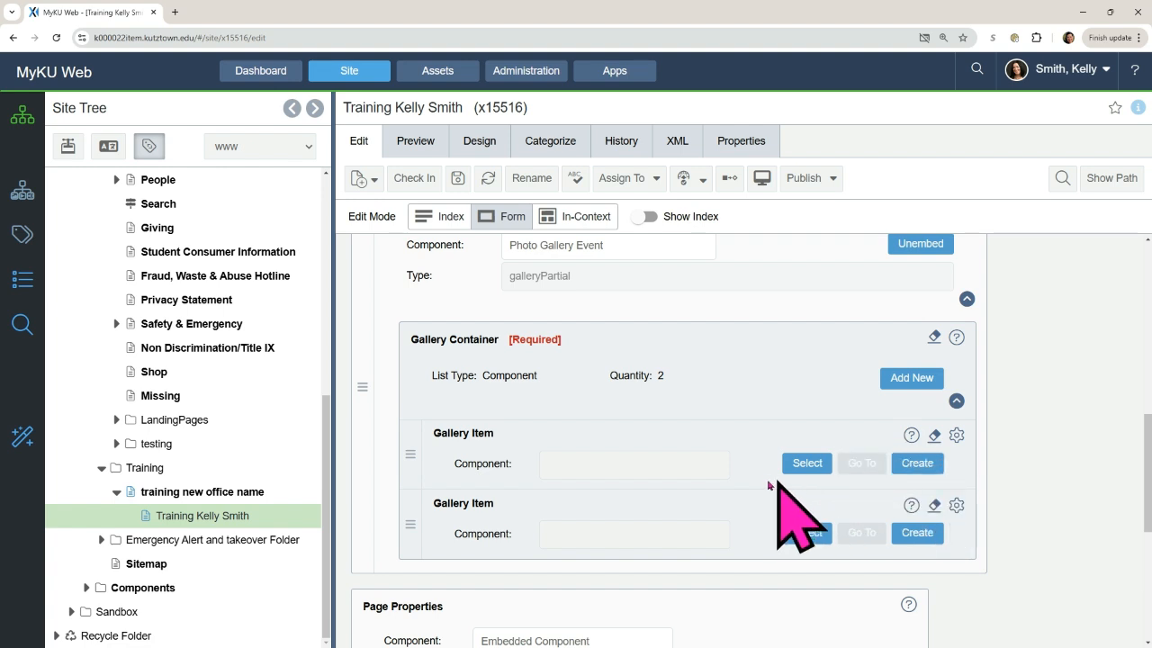
Create a component named Event One of type KU Gallery Item in the first gallery item
click(924, 463)
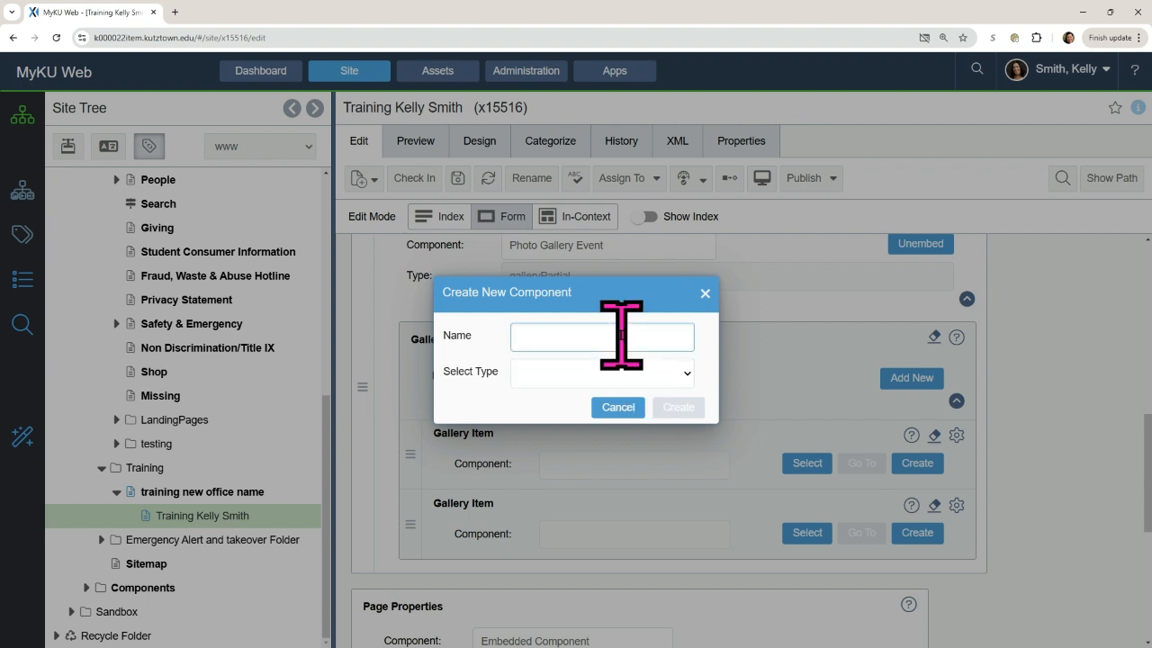
text(Event One)
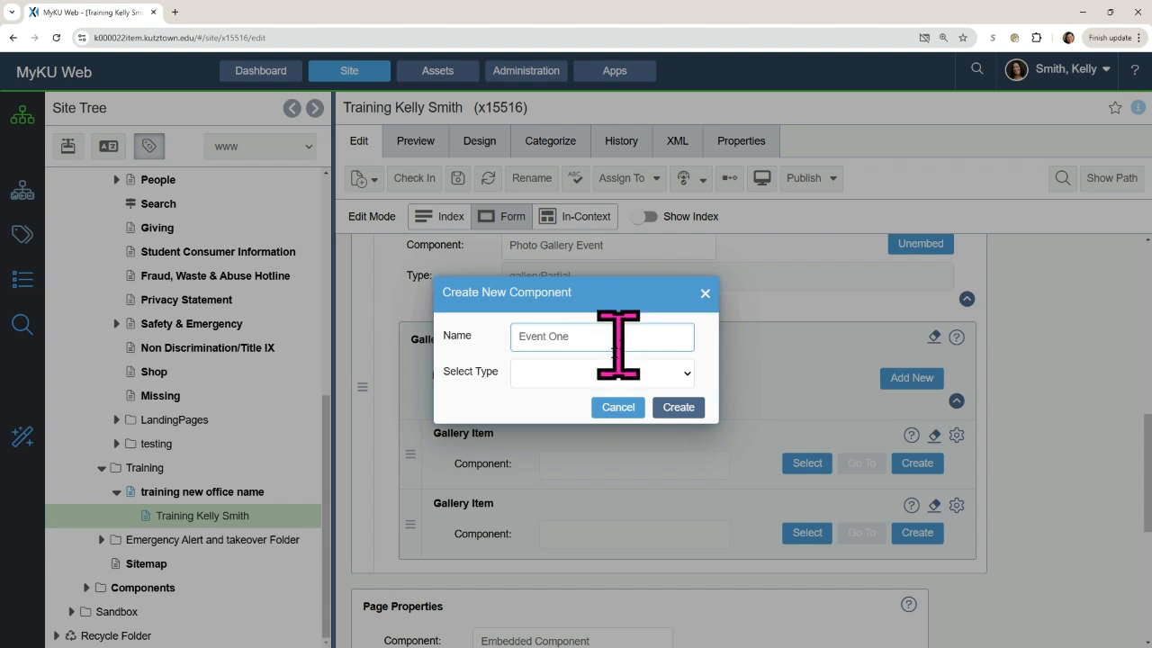
click(596, 382)
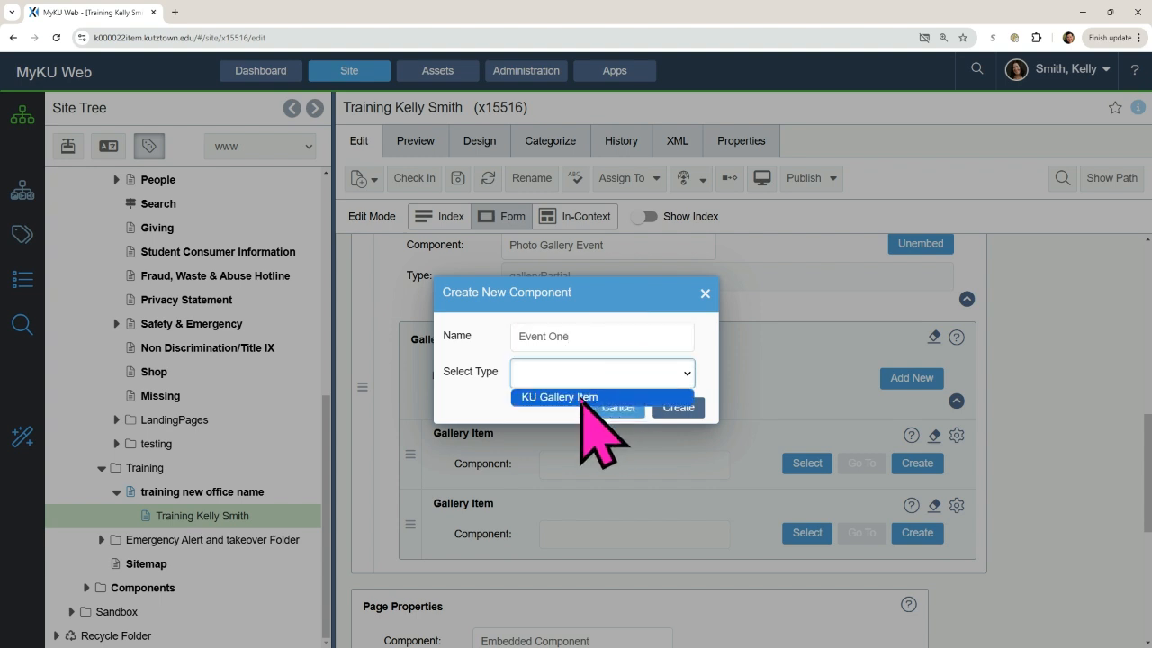
click(590, 397)
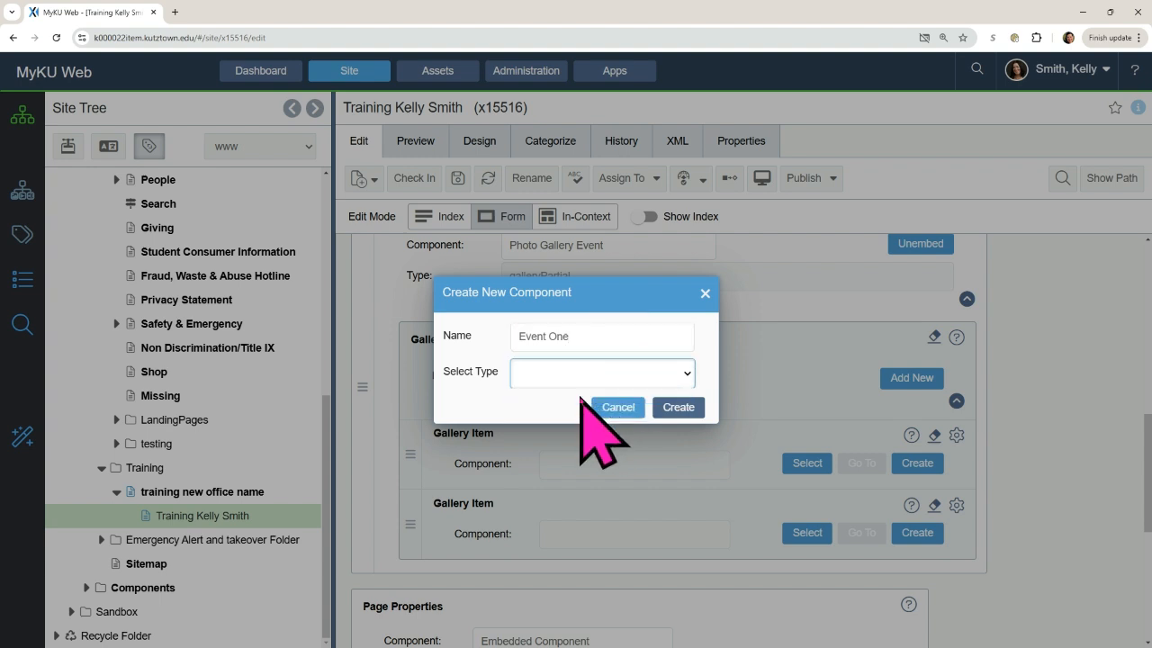
click(682, 410)
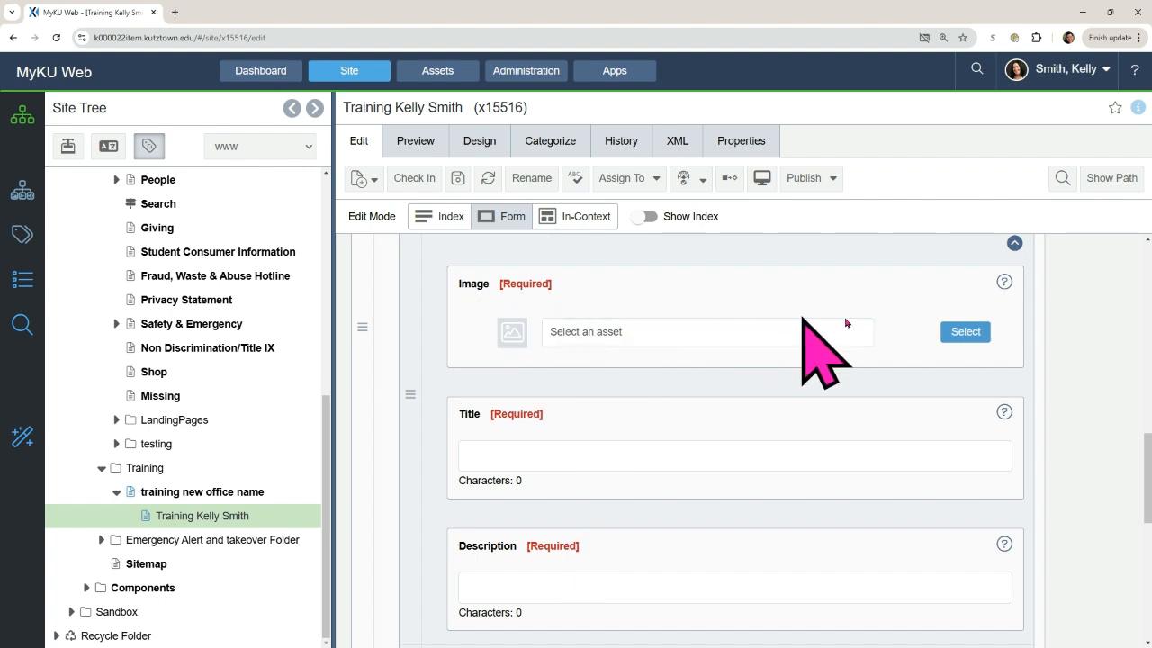
Start choosing the Event One image and browse the assets to the Photo Gallery folder inside Images
click(965, 332)
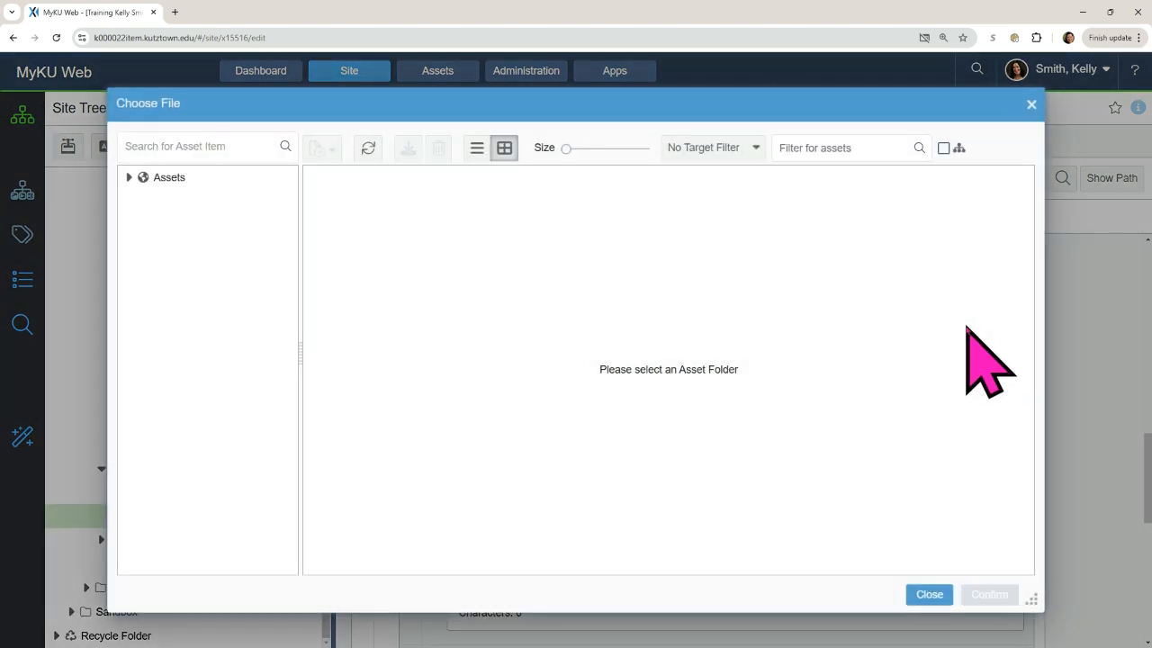
click(127, 177)
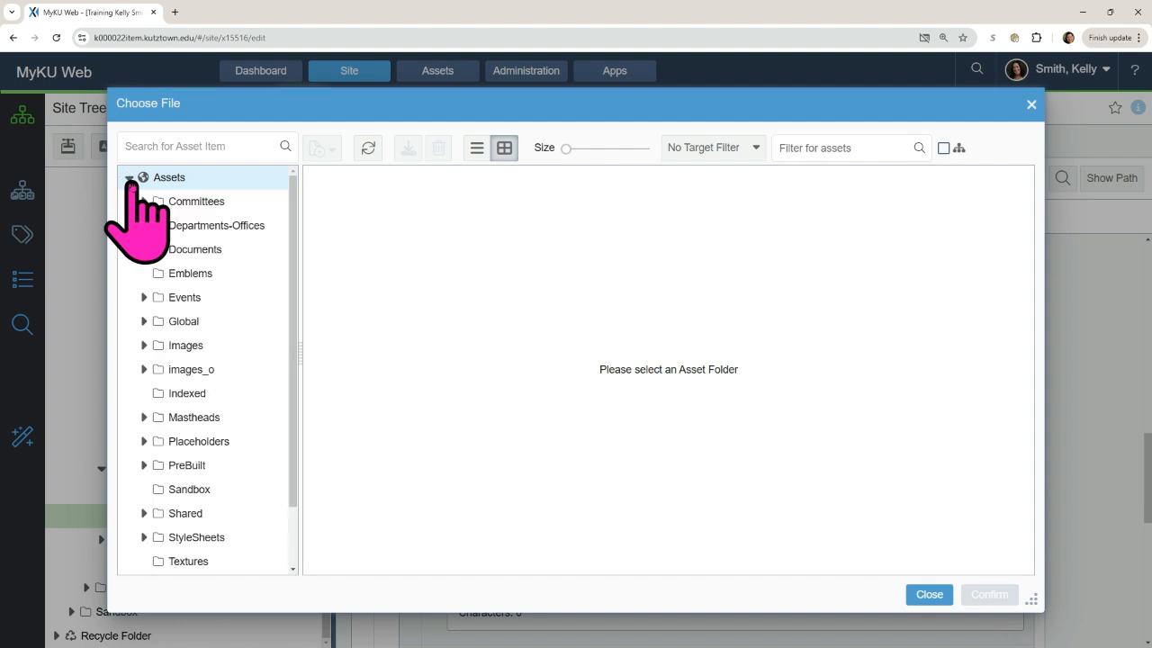
click(144, 225)
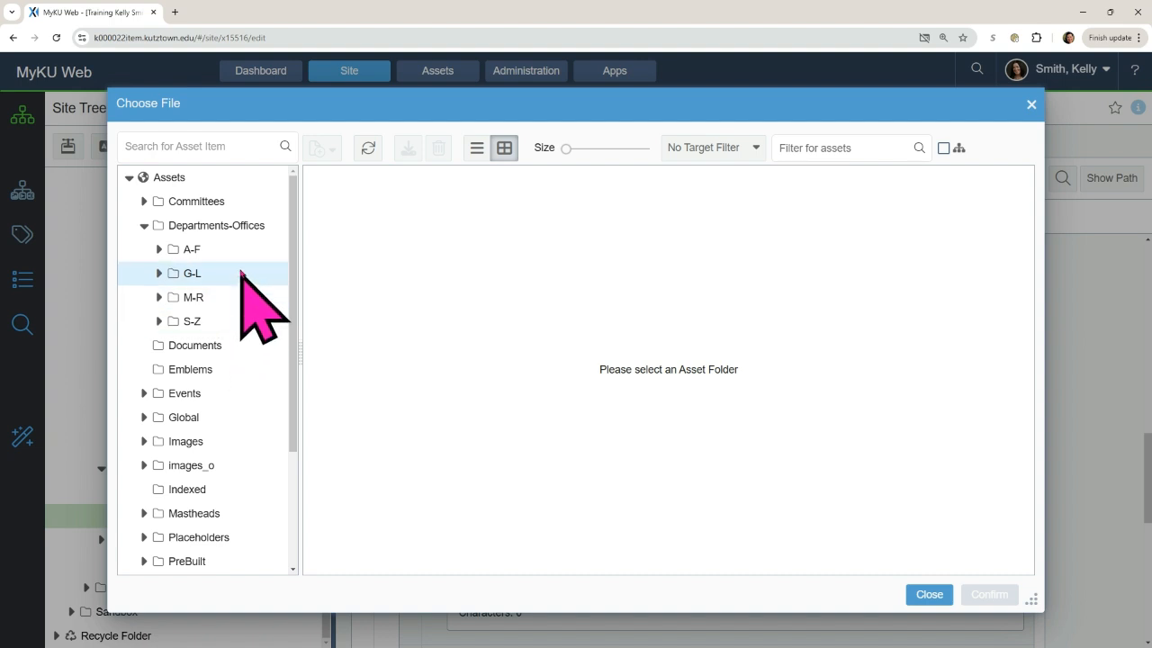
drag(296, 258, 280, 378)
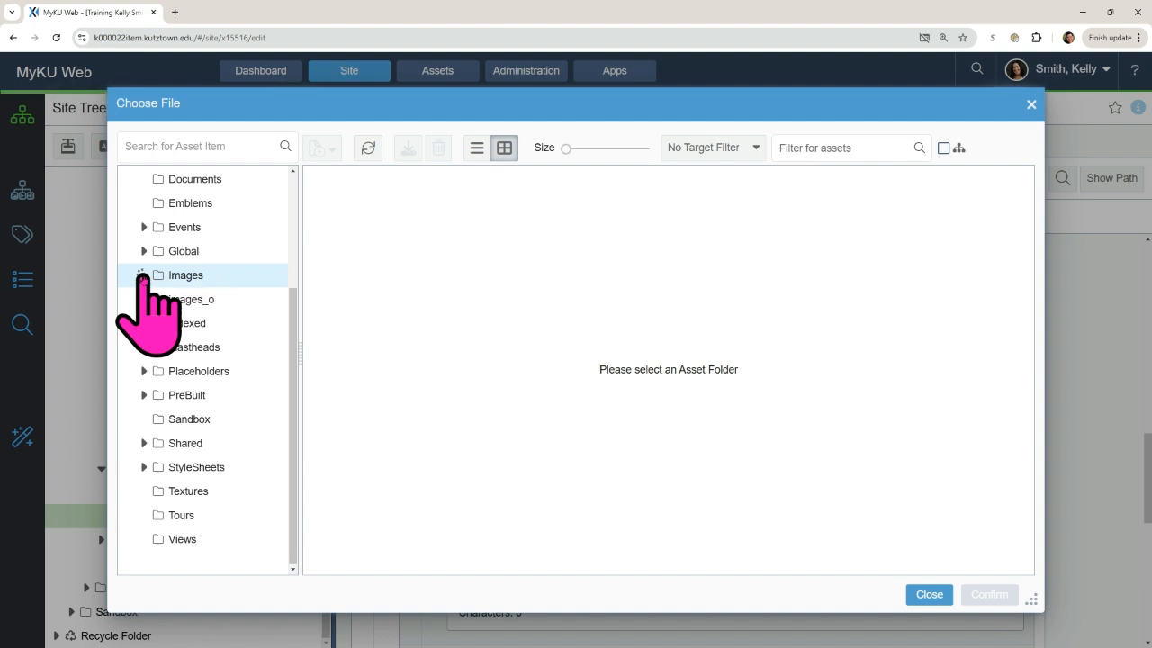
click(143, 275)
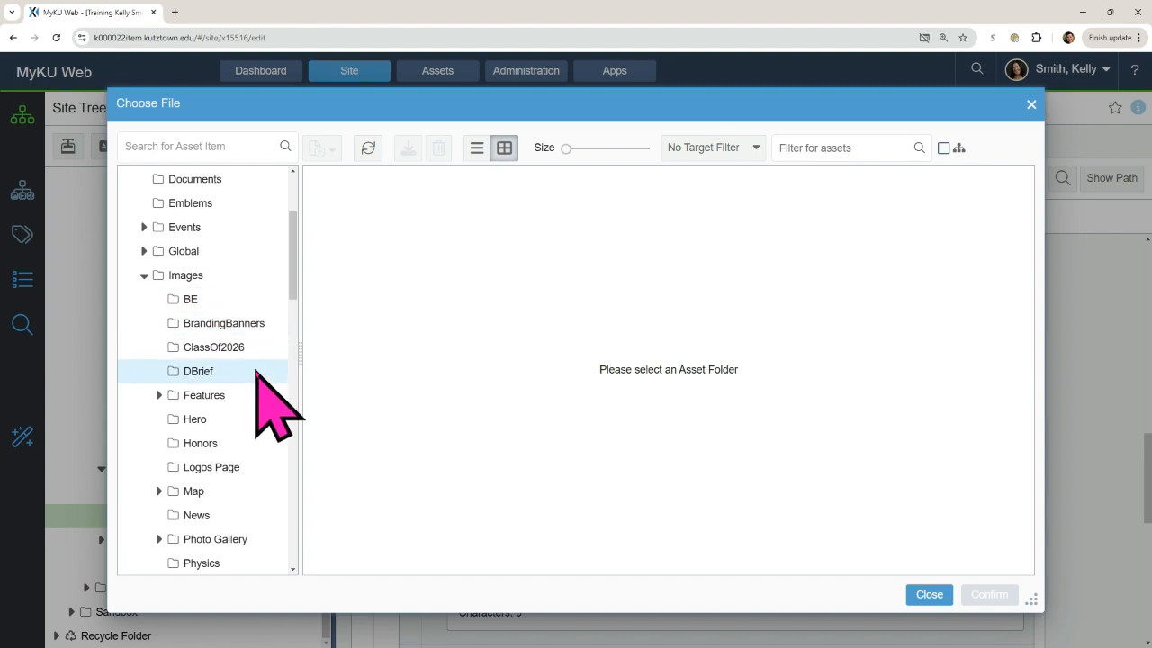
scroll(270, 396, down, 1)
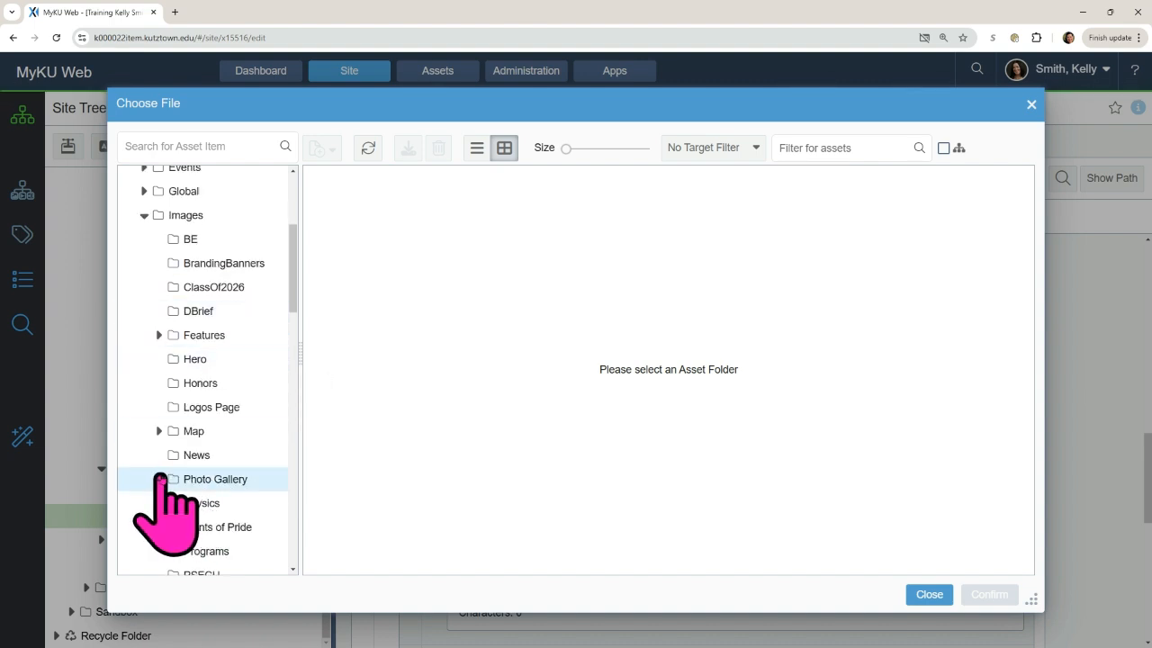
click(199, 479)
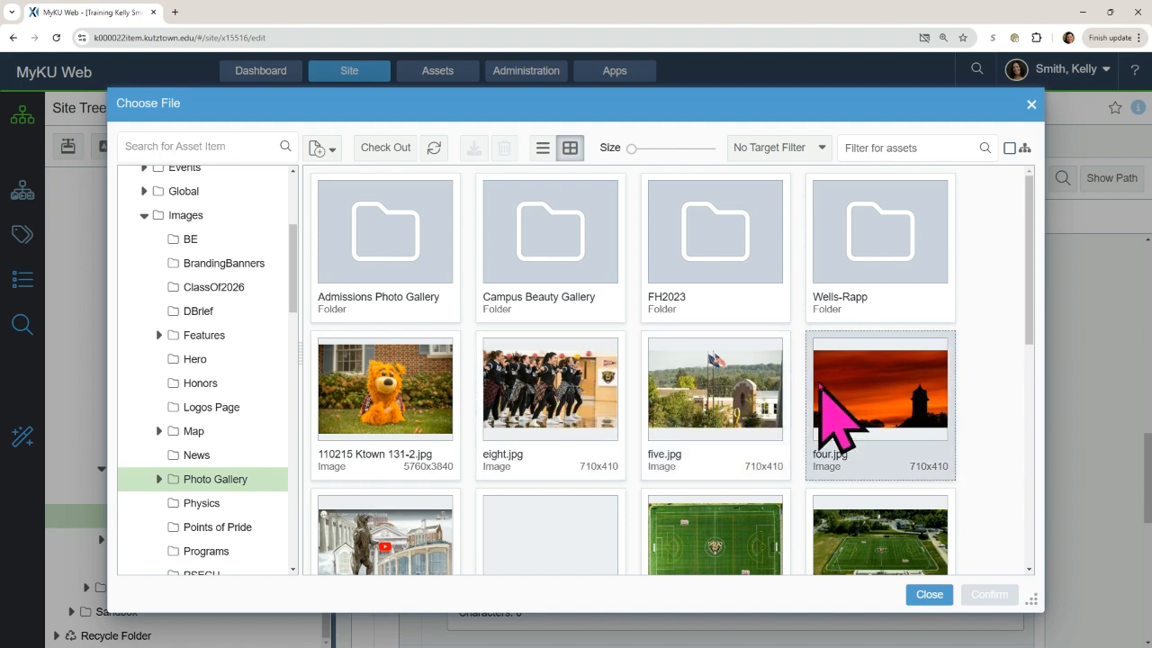
Choose four.jpg from the Photo Gallery folder as the gallery item's image
scroll(820, 385, down, 1)
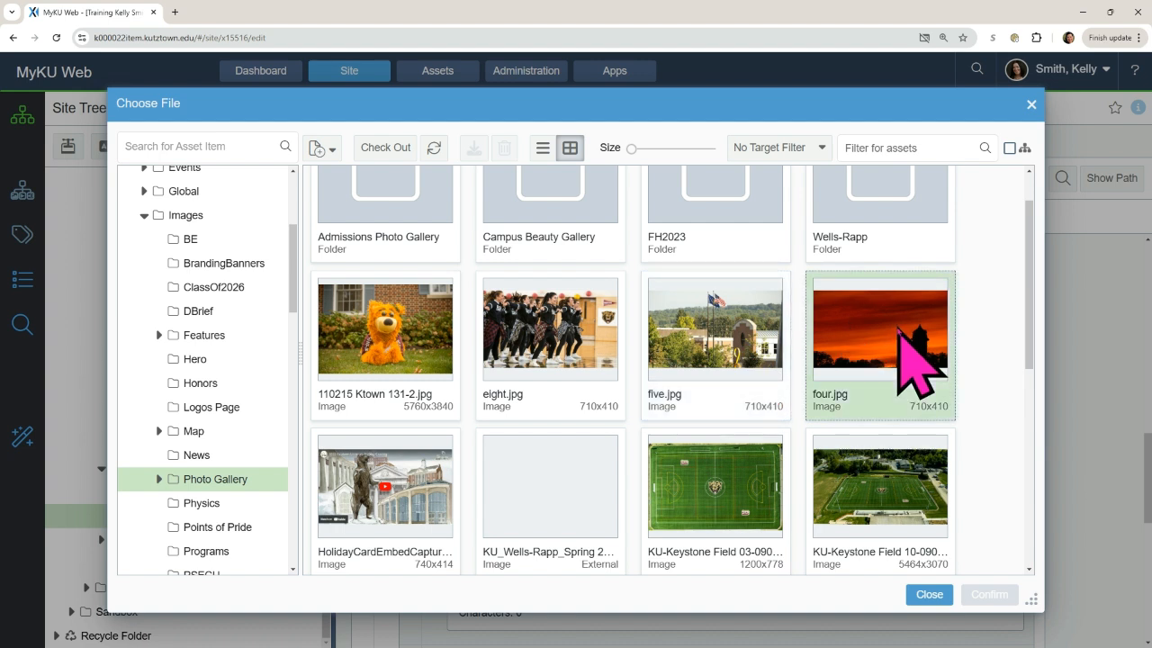
click(898, 330)
scroll(1031, 349, down, 1)
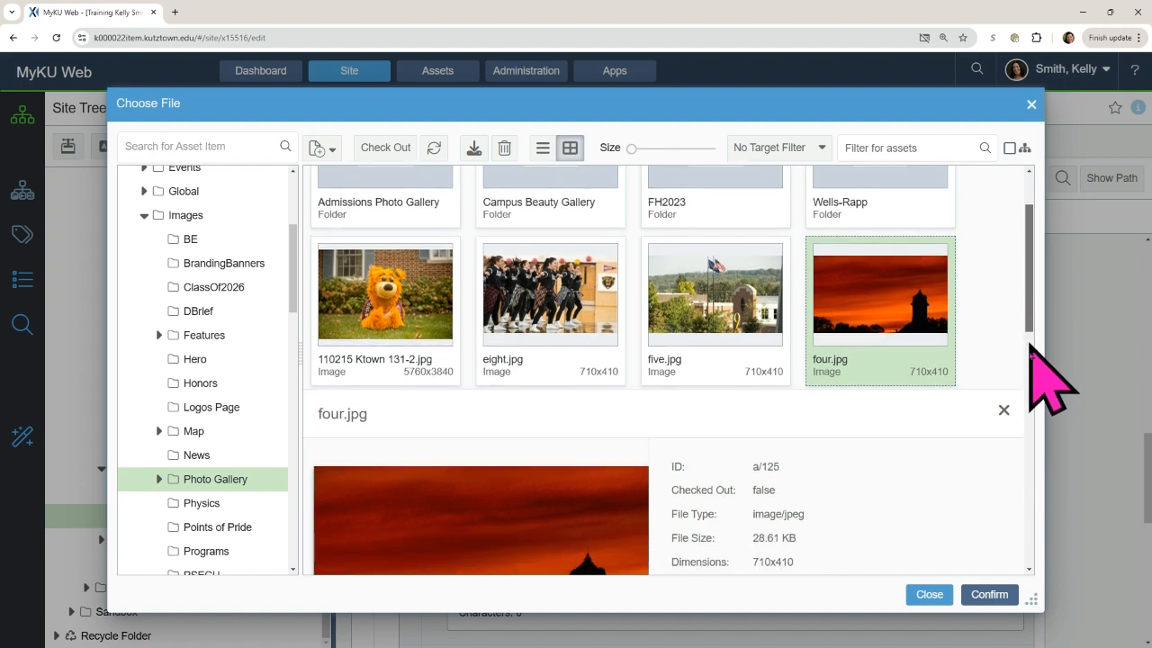
scroll(1032, 349, down, 2)
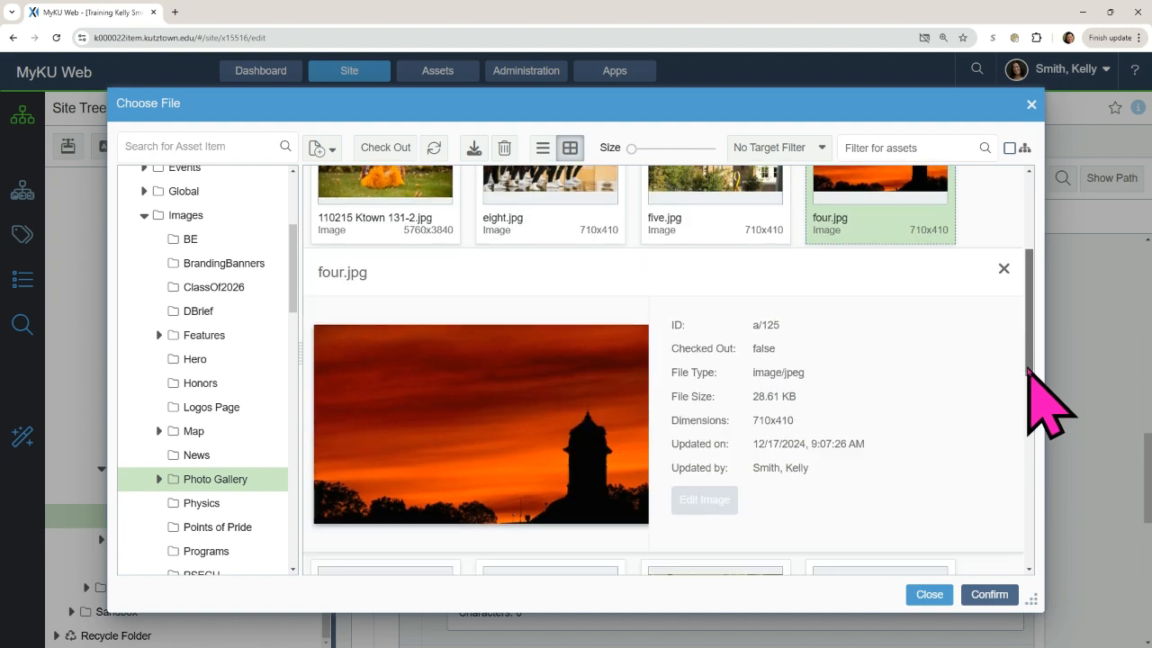
click(989, 594)
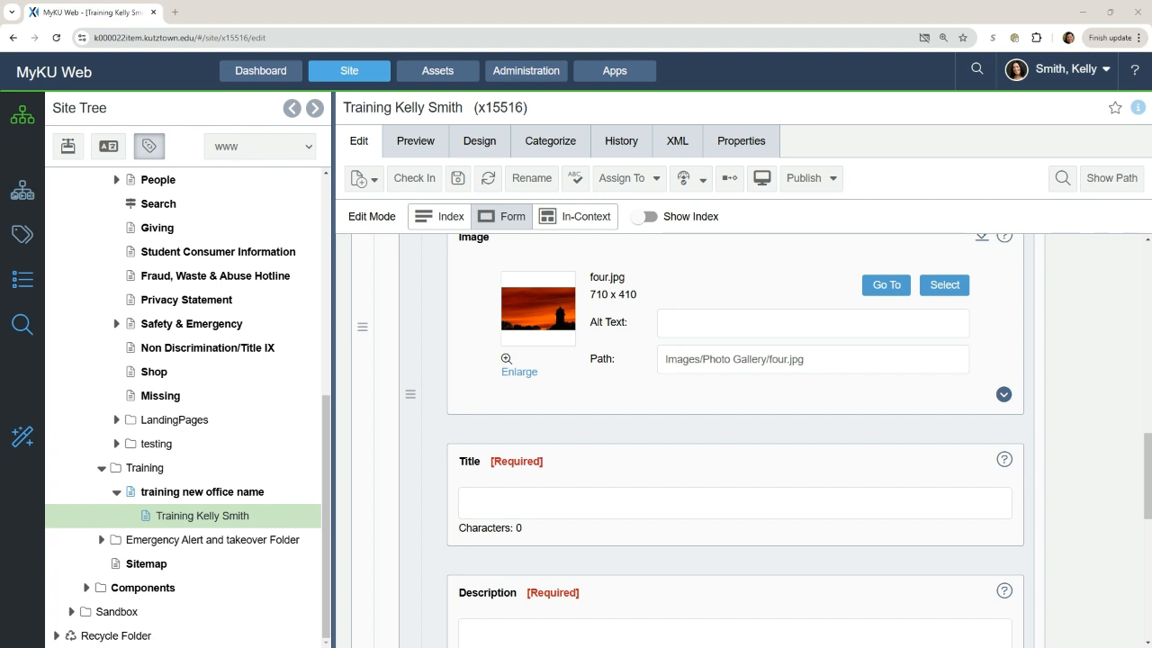
View four.jpg enlarged, then paste its alt text beginning "A silhouette of the old main clock tower and treetops in black"
click(725, 318)
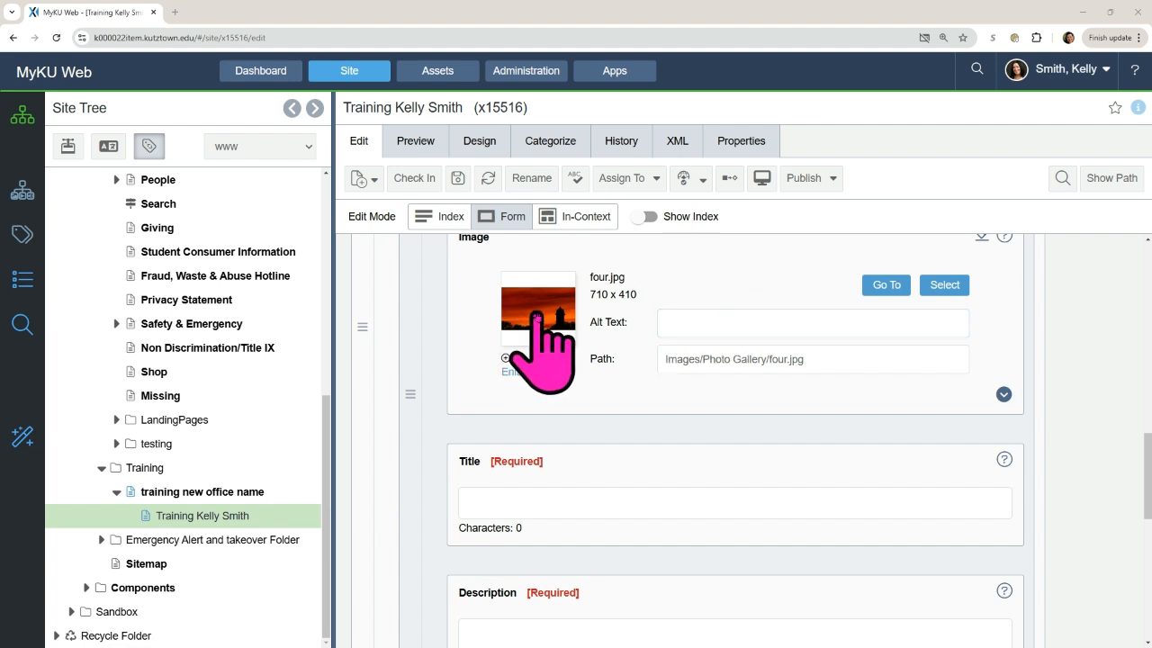
click(536, 316)
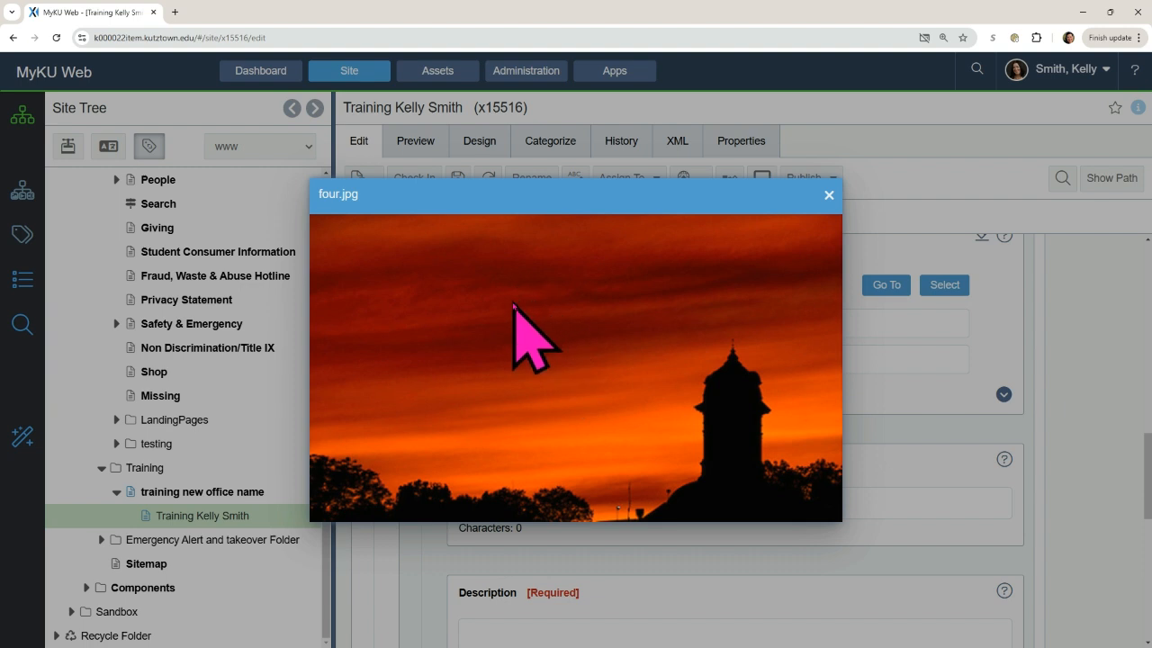
click(829, 214)
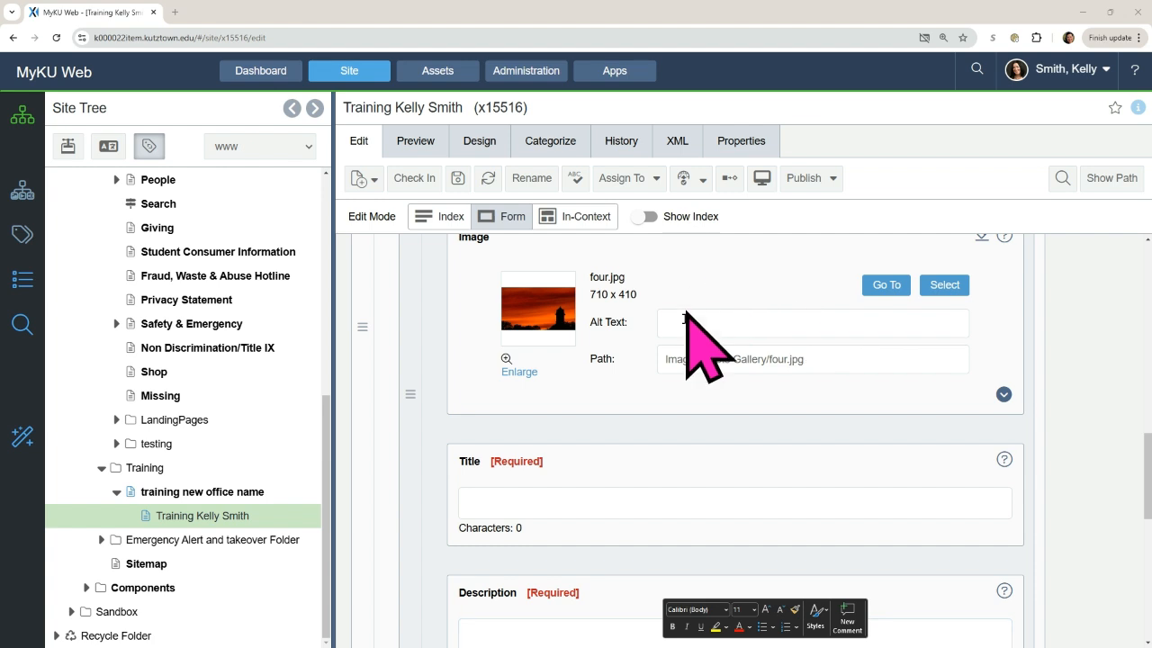
click(686, 321)
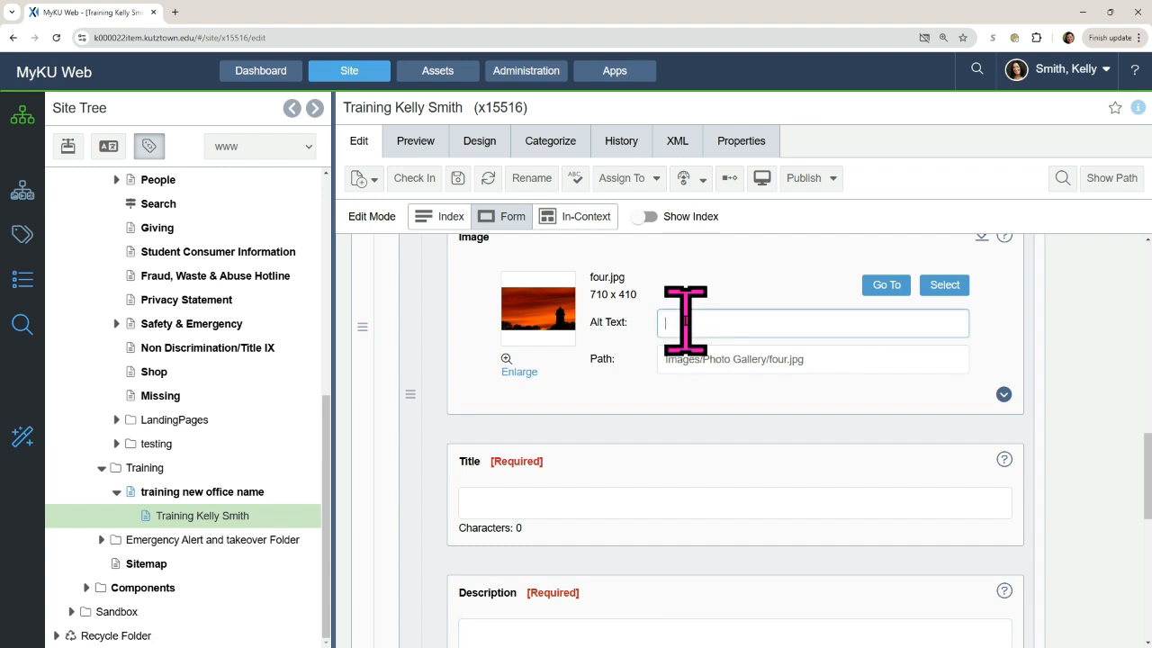
key(ctrl+v)
drag(676, 321, 596, 315)
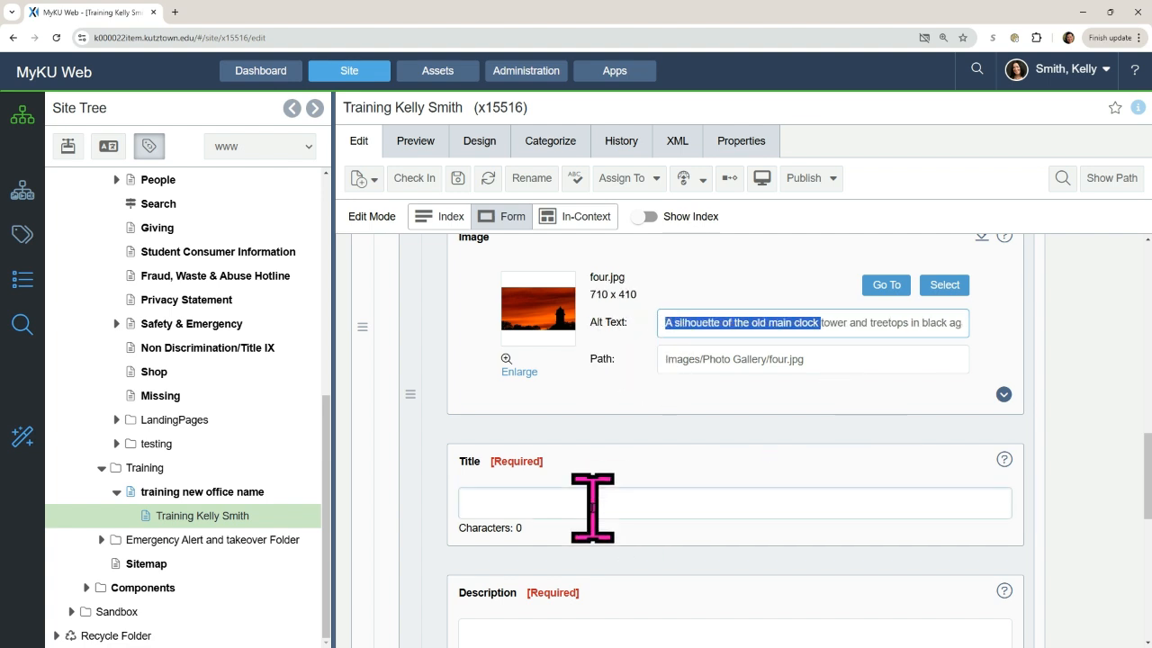
Fill in the Event One gallery item's title as "Title" and its description as "Content"
click(594, 504)
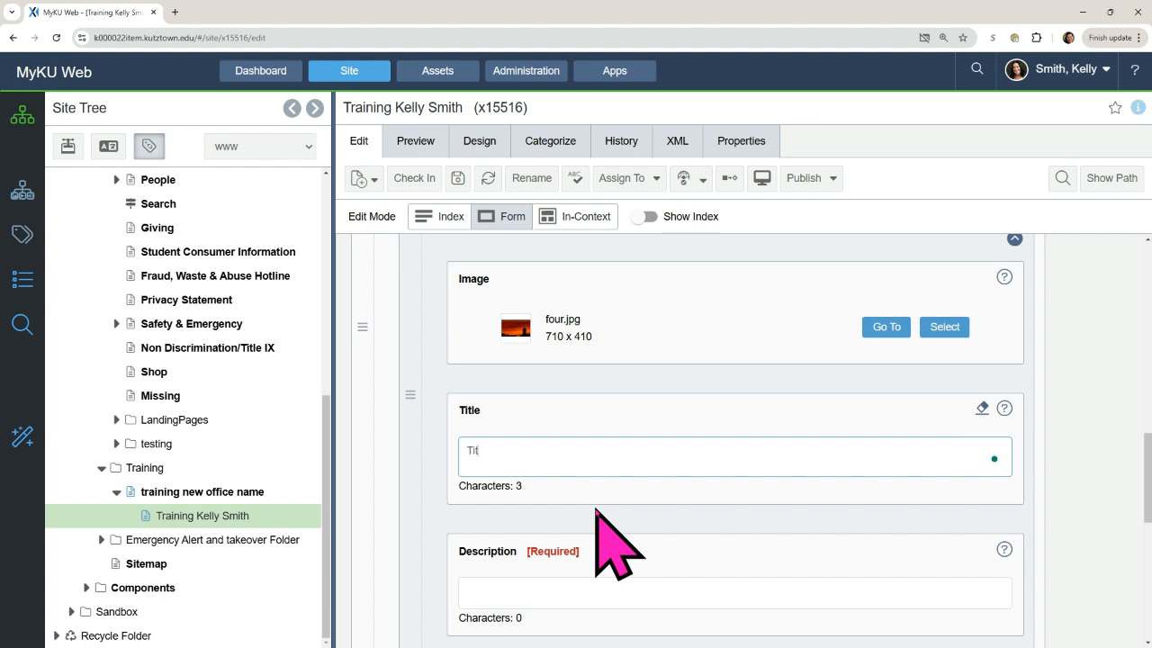
click(543, 587)
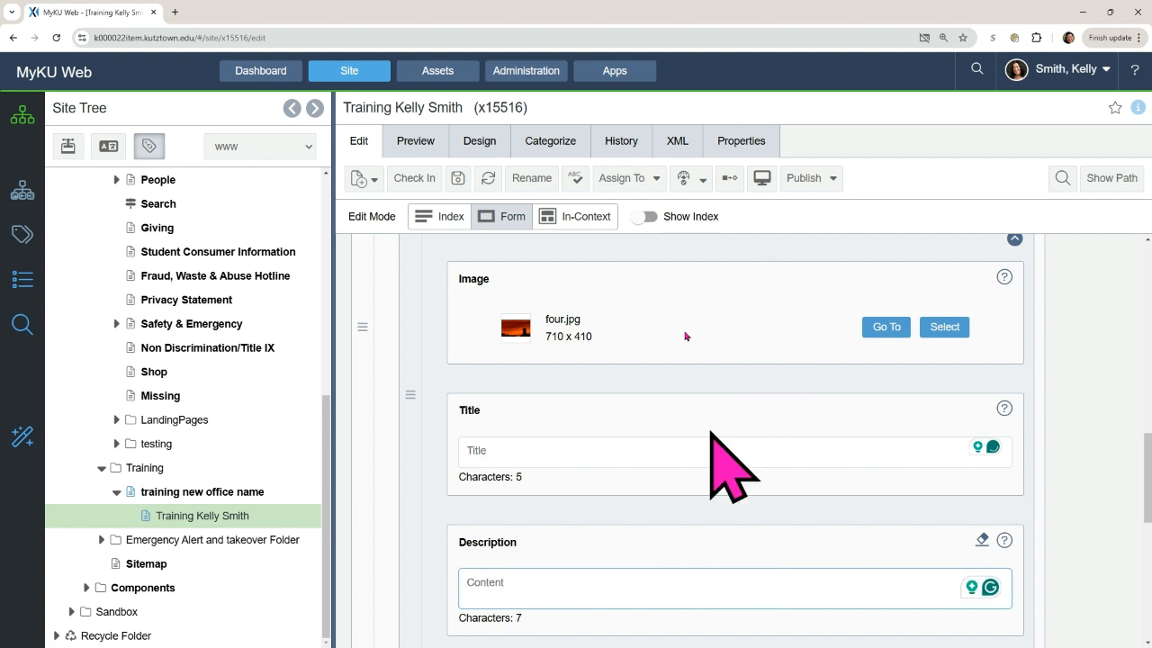
Create a component named Event two of type KU Gallery Item in the second, empty gallery item
scroll(649, 385, down, 1)
scroll(657, 405, down, 3)
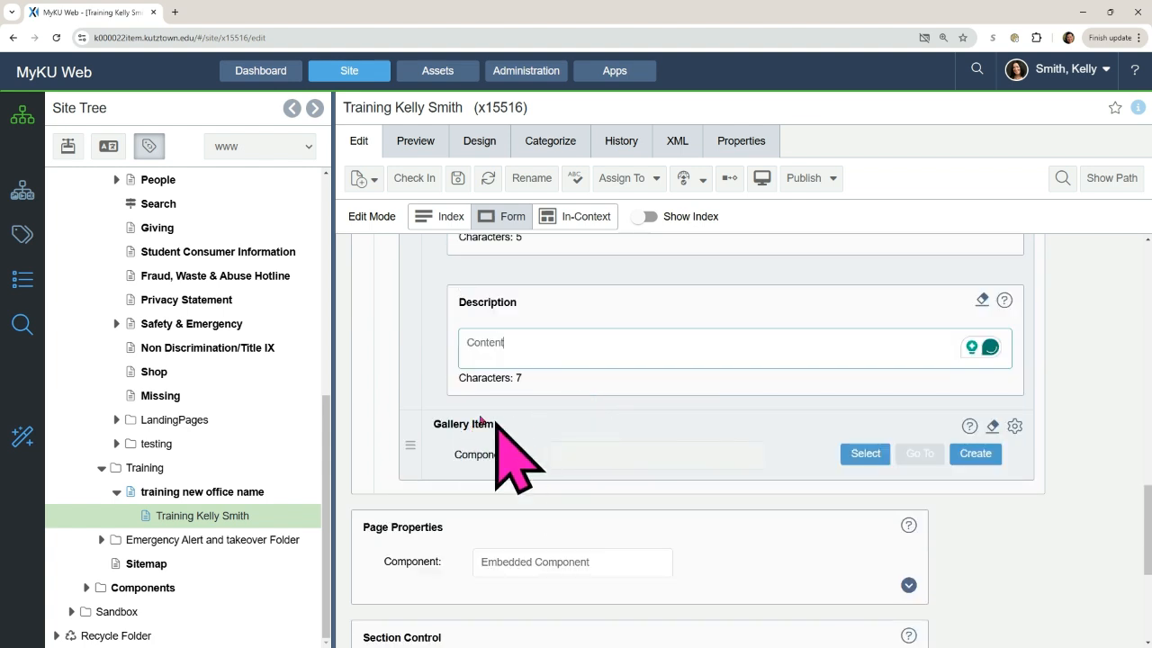
click(983, 454)
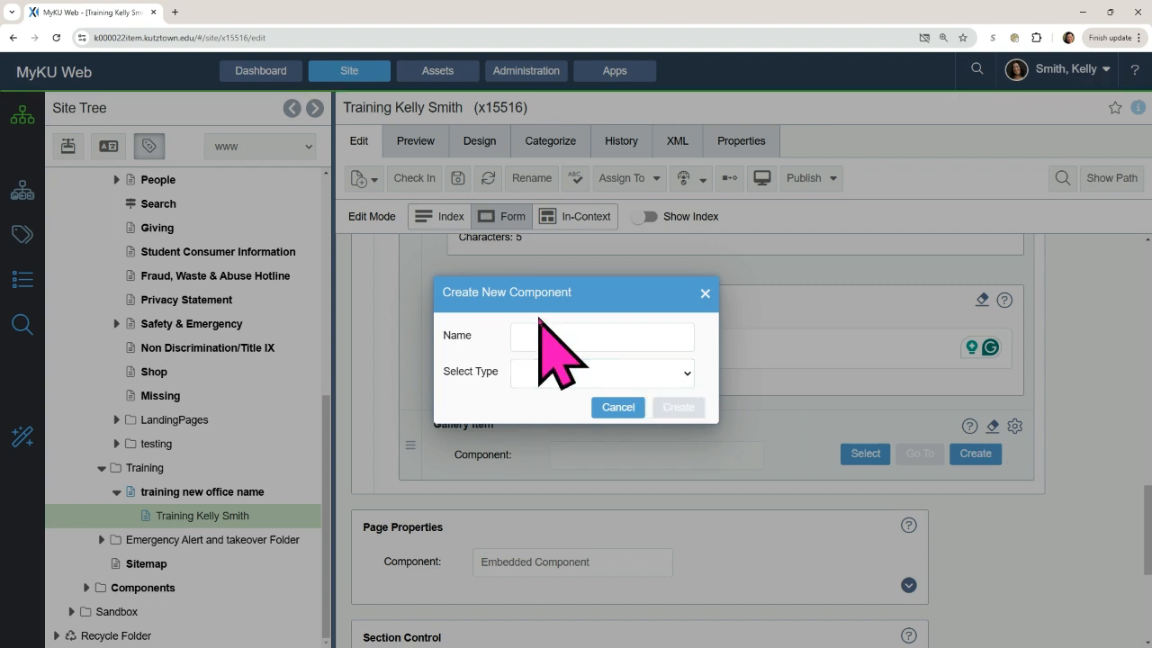
click(563, 336)
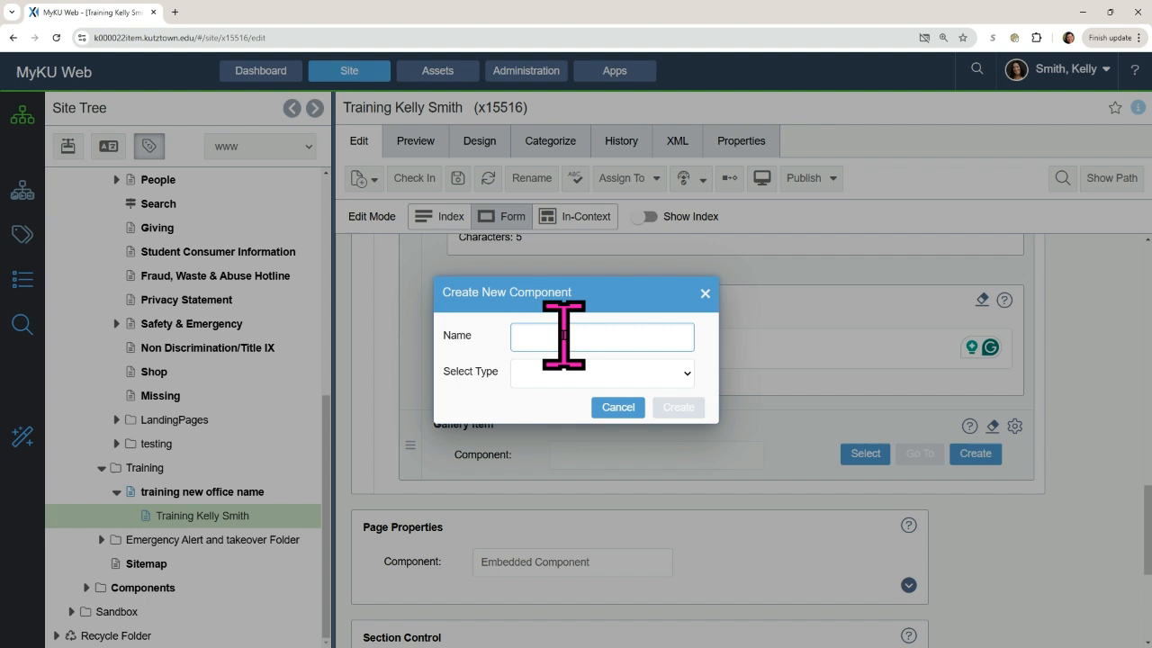
text(Event)
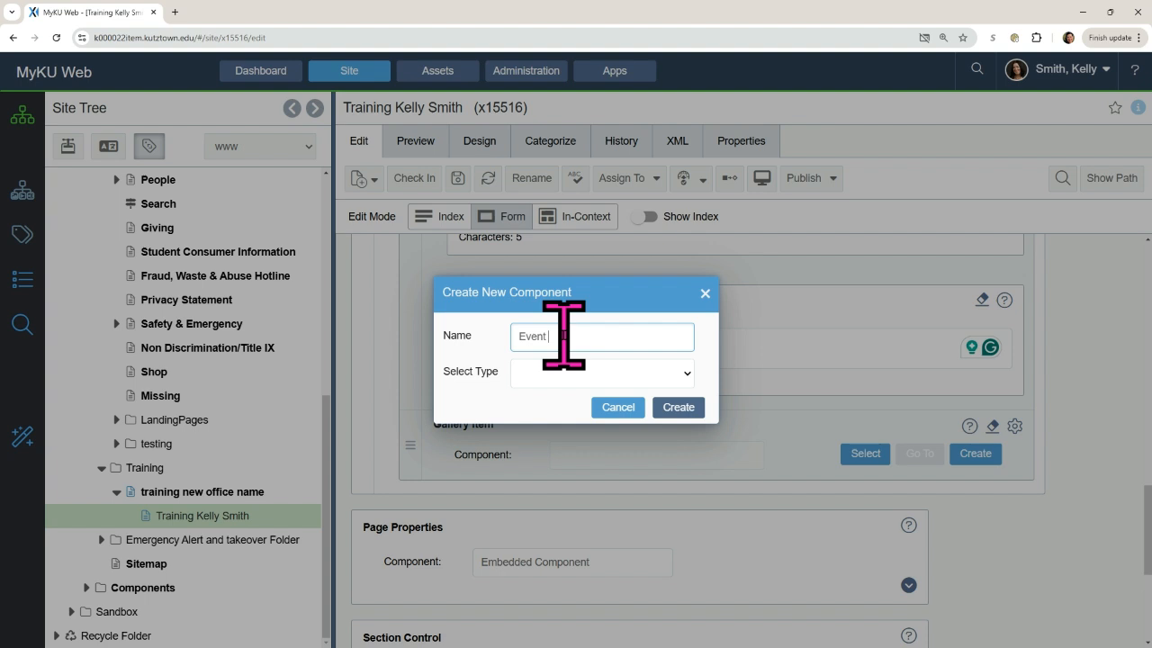
text( two)
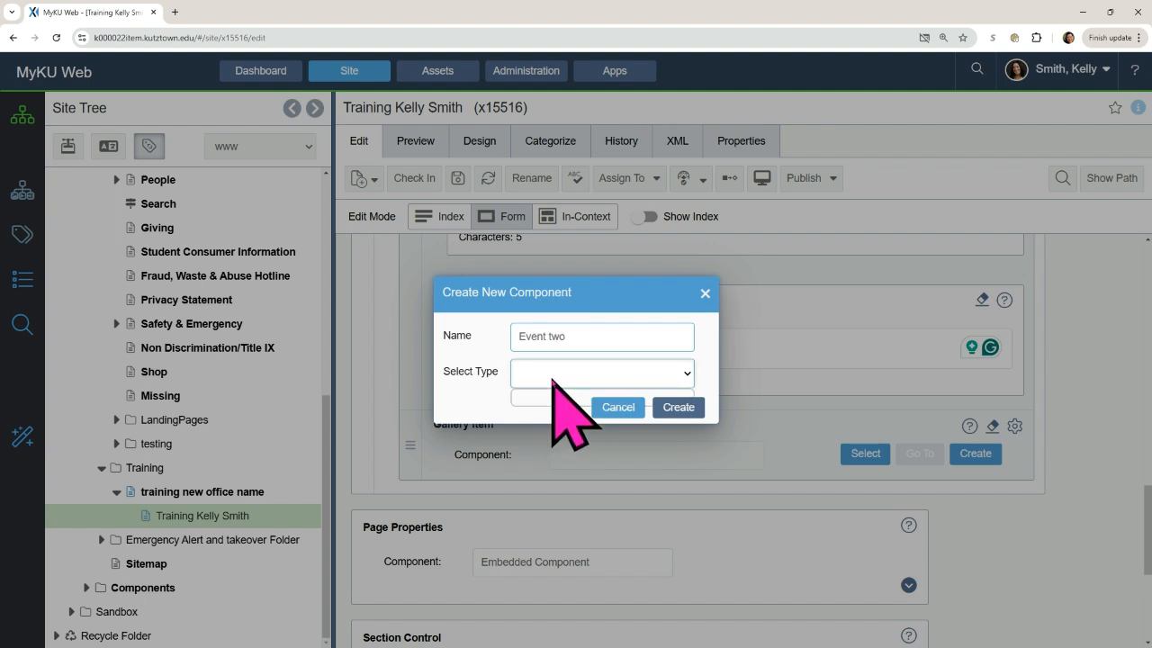
click(553, 382)
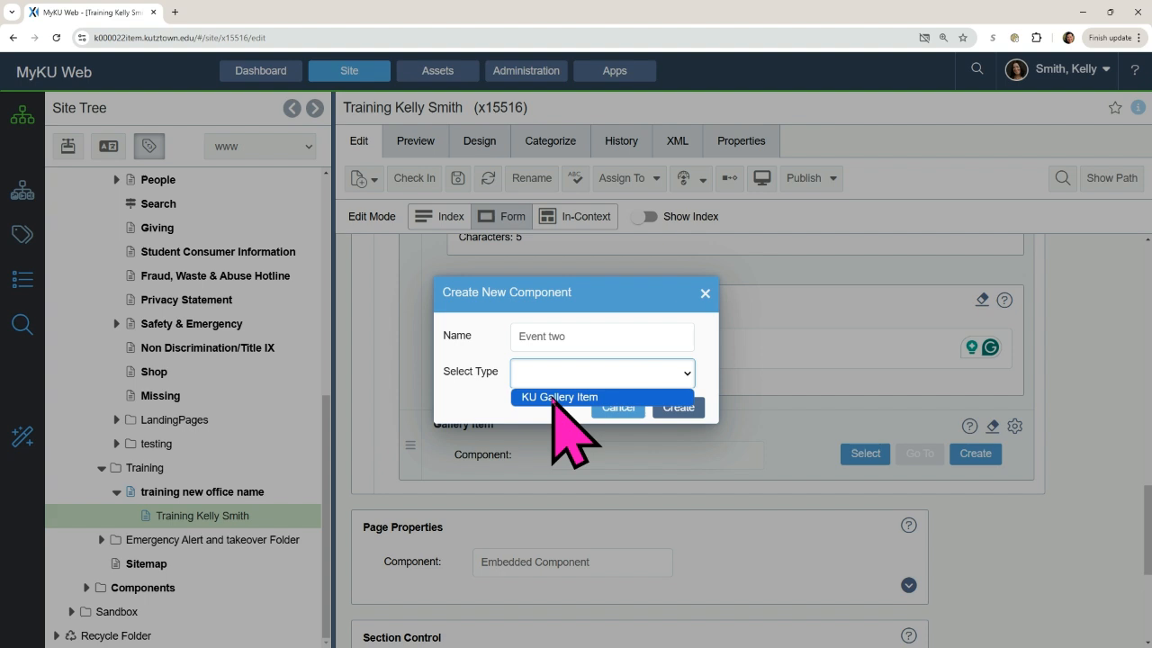
click(552, 398)
click(681, 408)
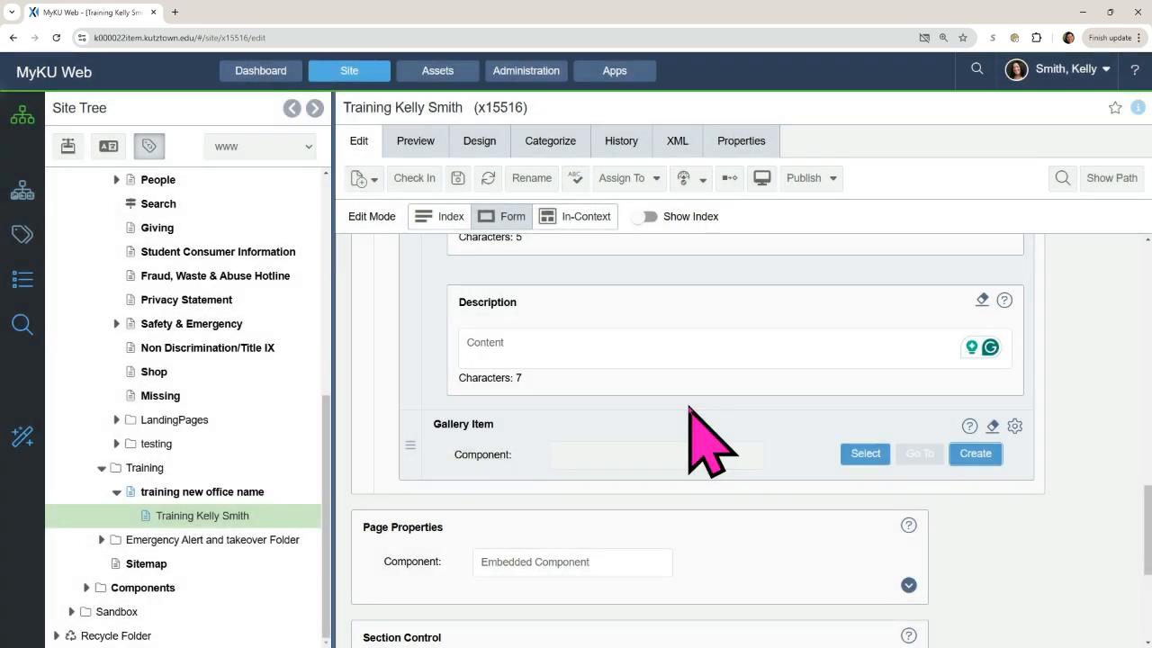
Choose eight.jpg from the Photo Gallery folder inside Images as the Event two image
scroll(812, 444, down, 2)
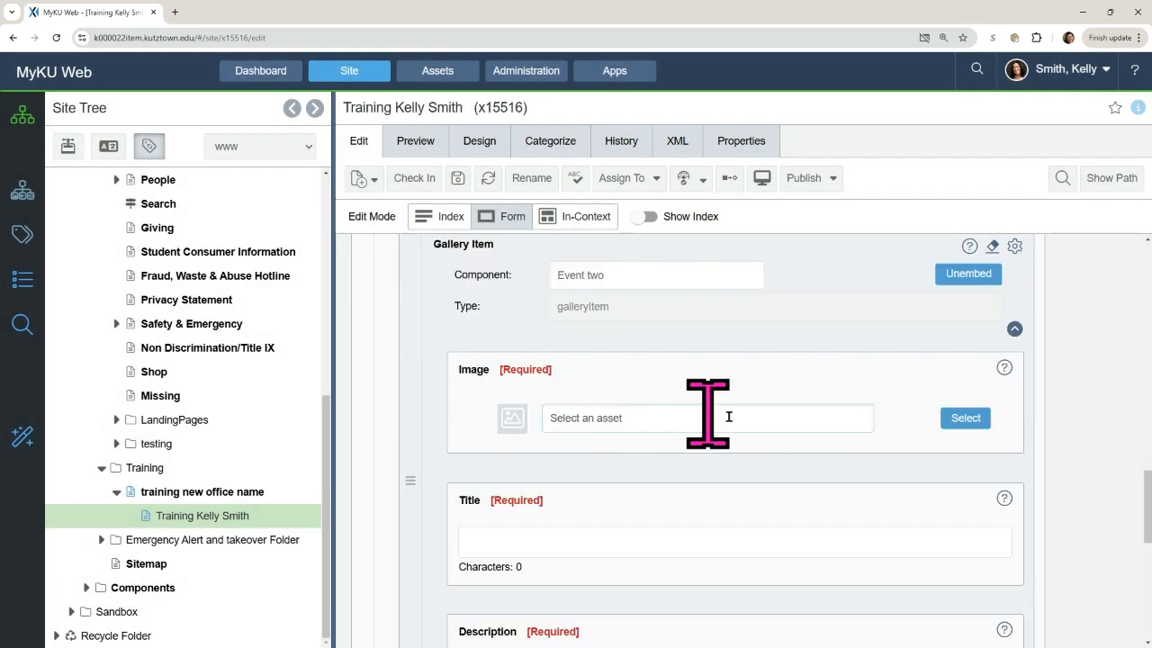
click(958, 419)
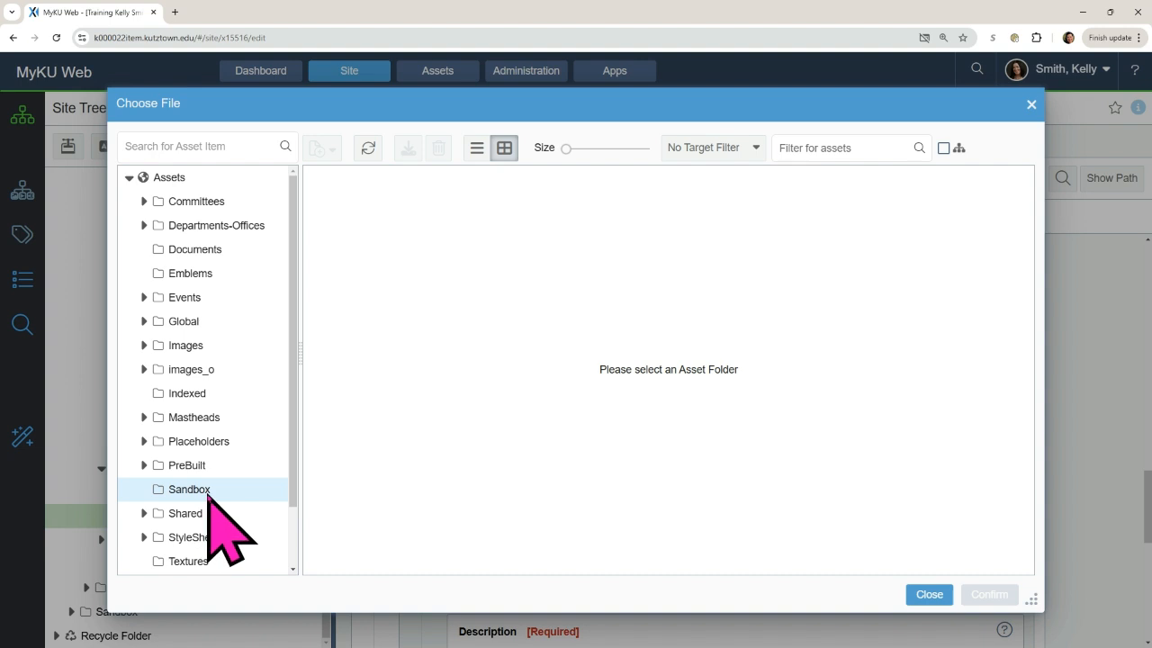
scroll(214, 449, down, 1)
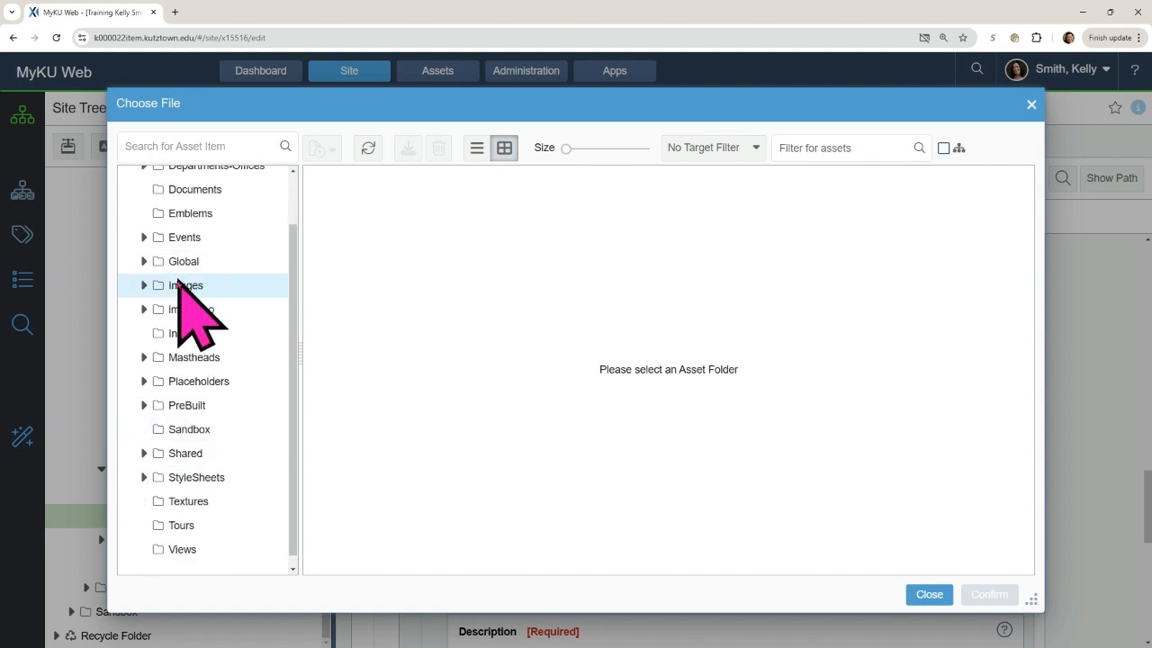
click(149, 285)
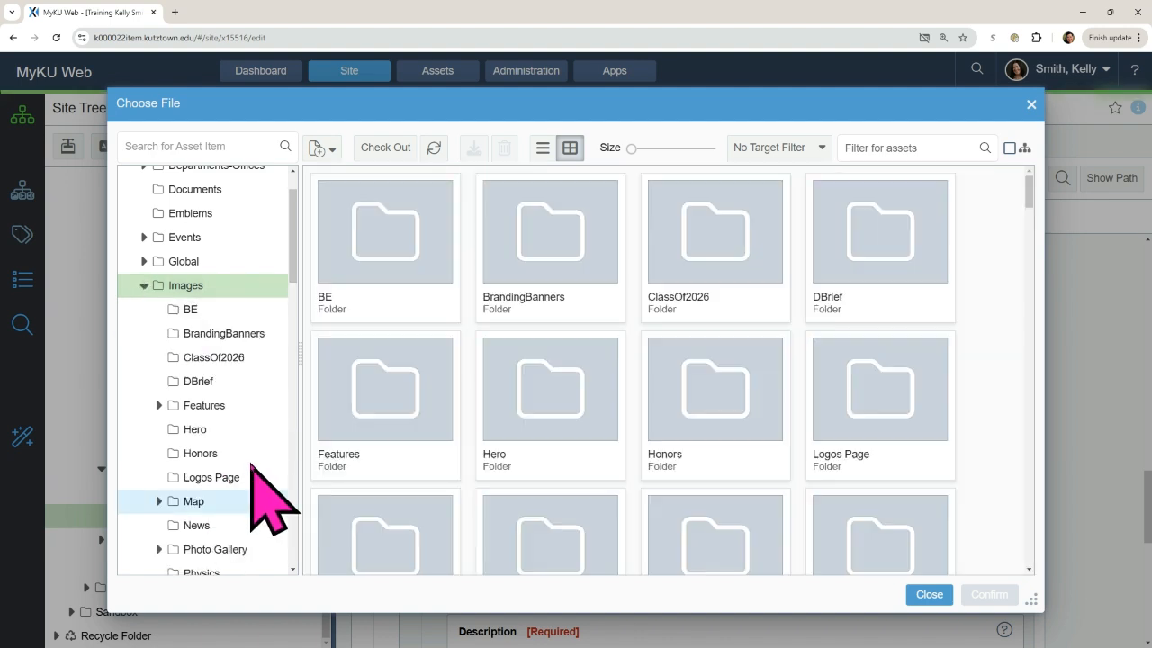
scroll(254, 467, down, 1)
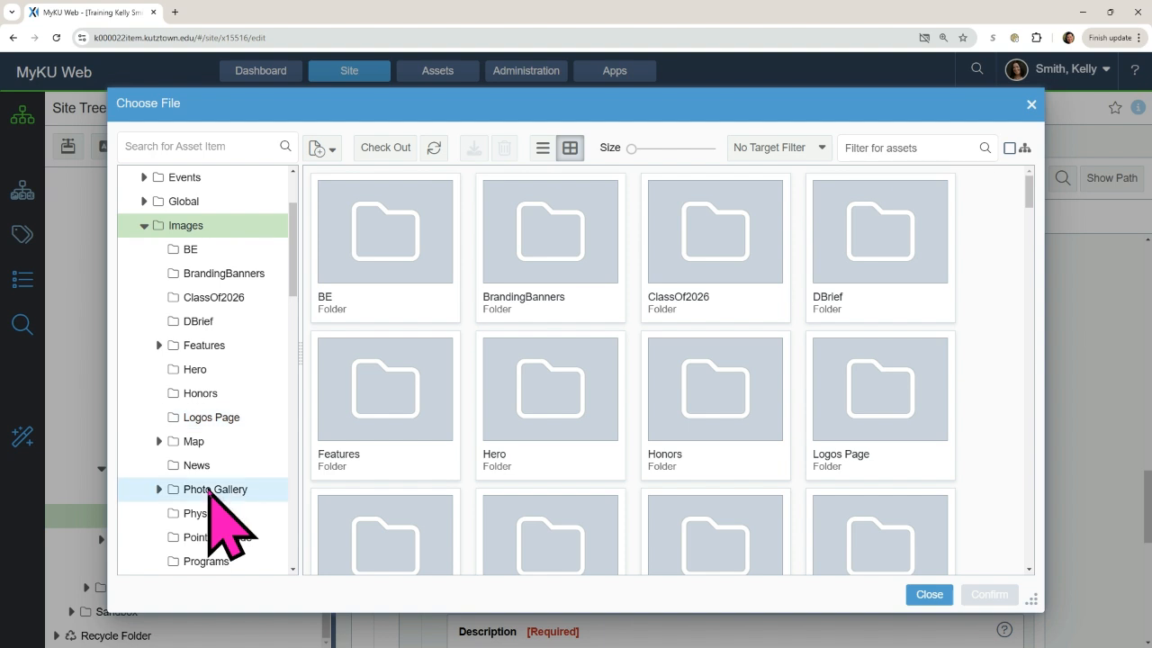
click(209, 490)
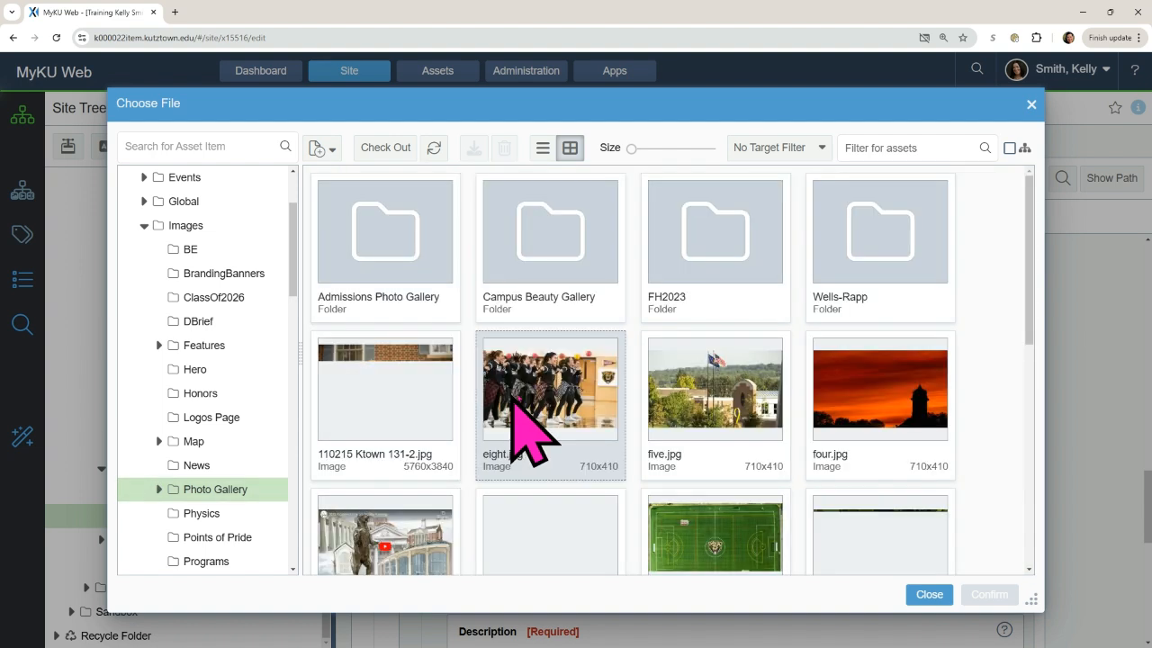
click(553, 356)
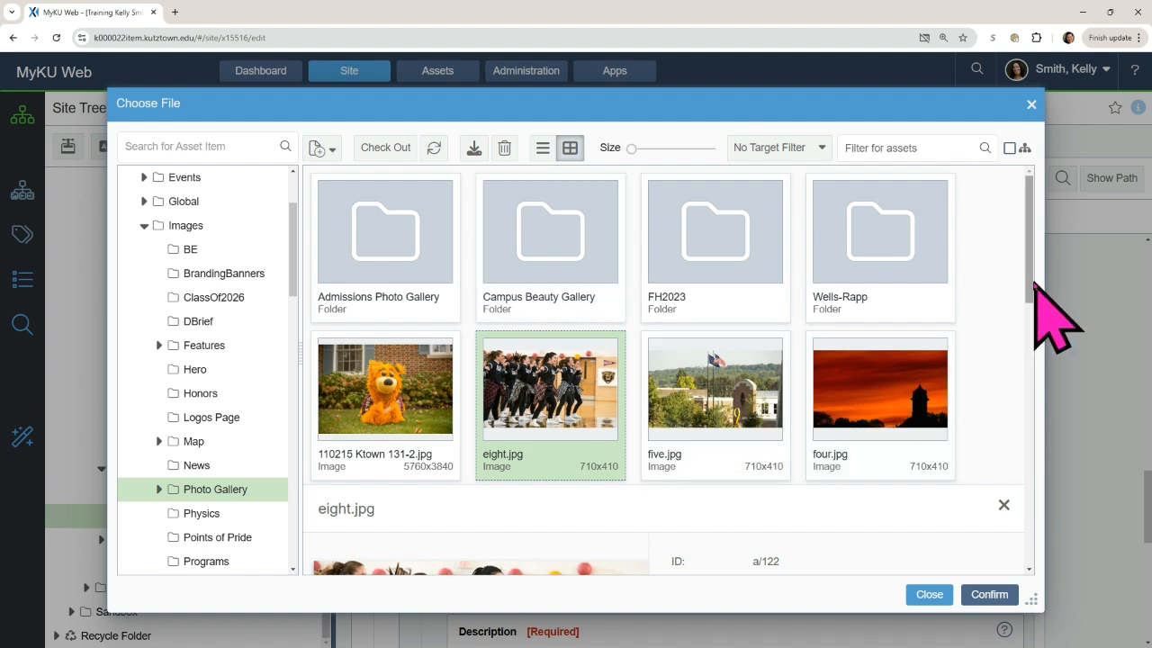
click(996, 596)
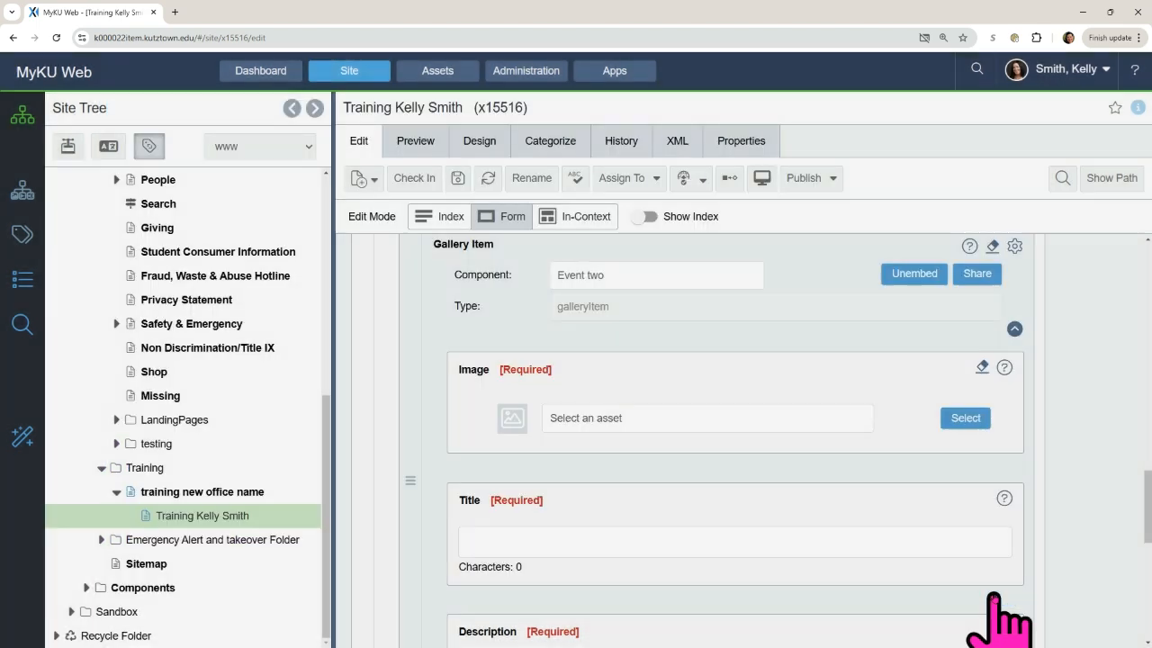
View eight.jpg enlarged, then enter its alt text "A group of young females performing a dance on a basketball court"
scroll(714, 482, down, 1)
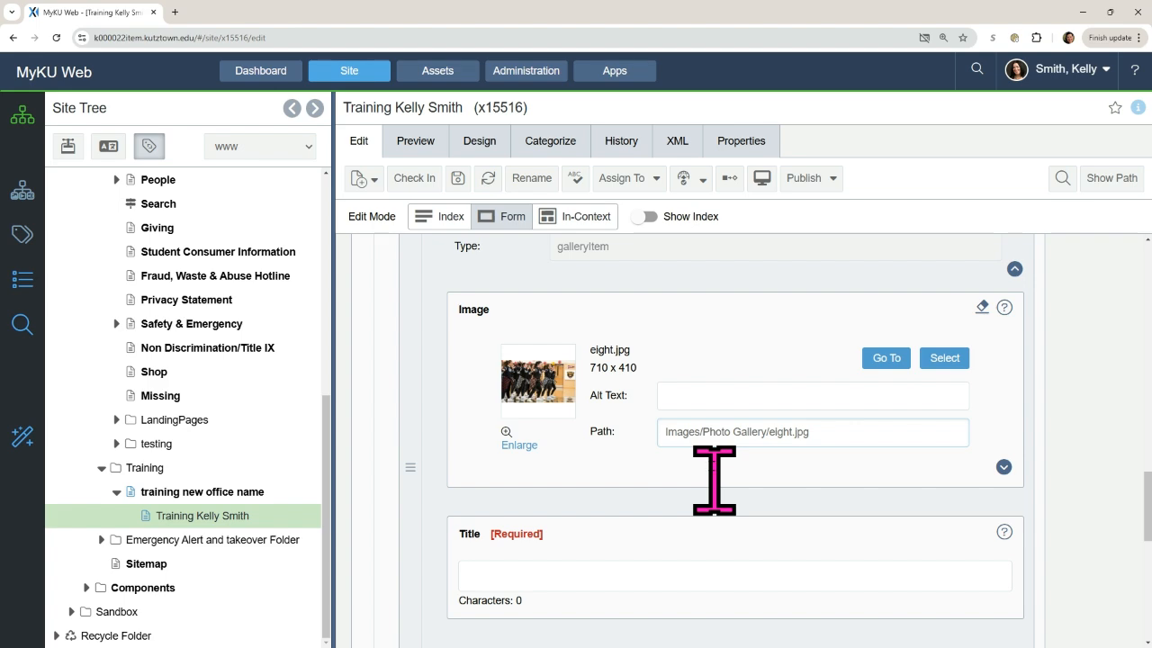
click(698, 398)
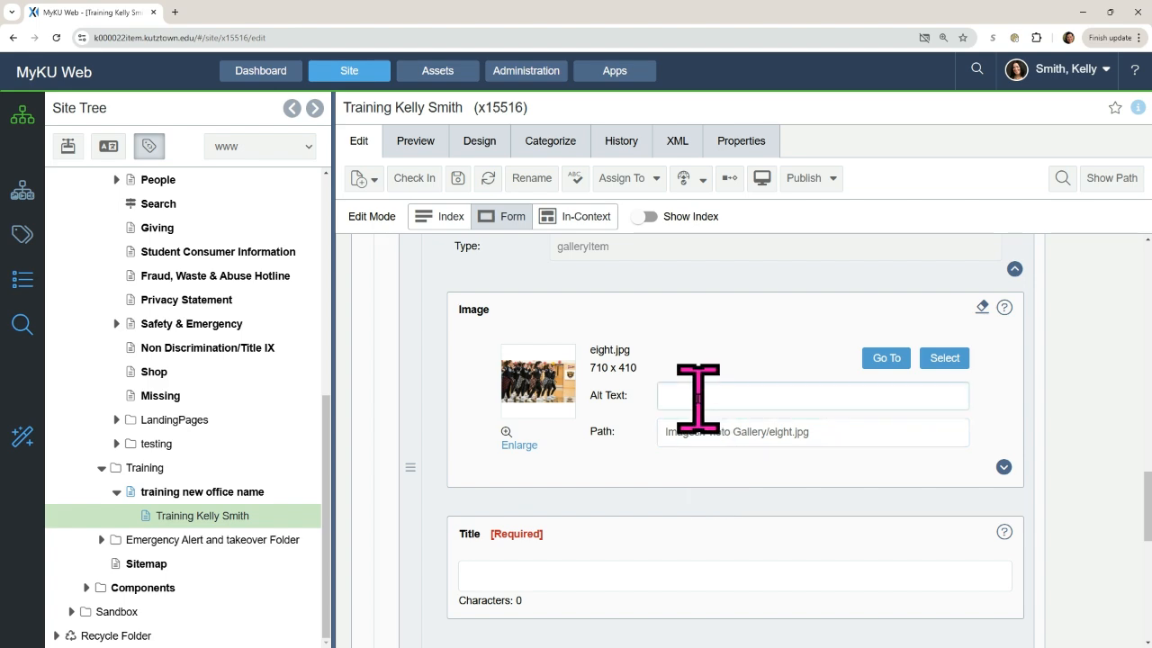
click(541, 382)
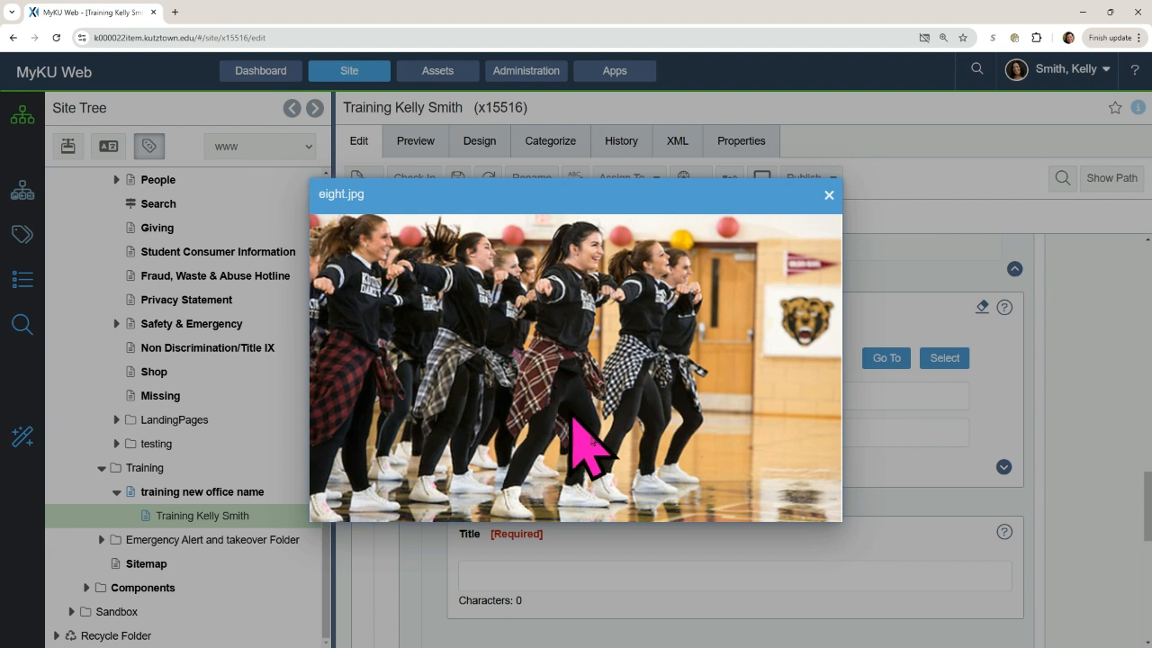
click(829, 197)
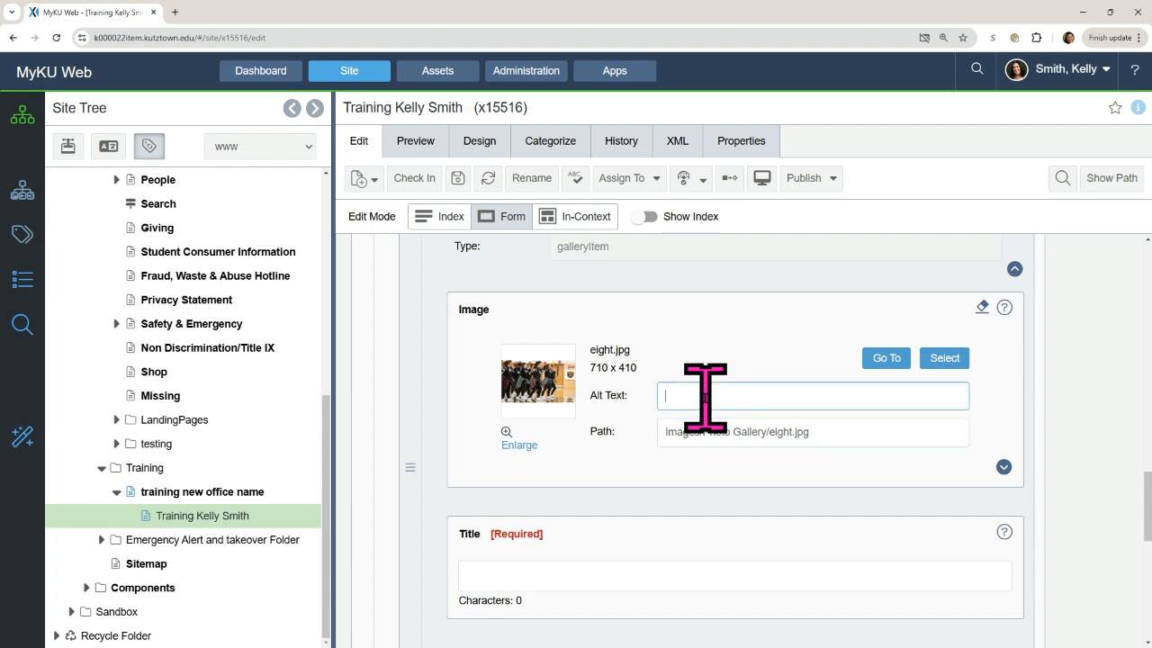
text(Group of young females performing a dance on a basketball court)
drag(705, 396, 599, 399)
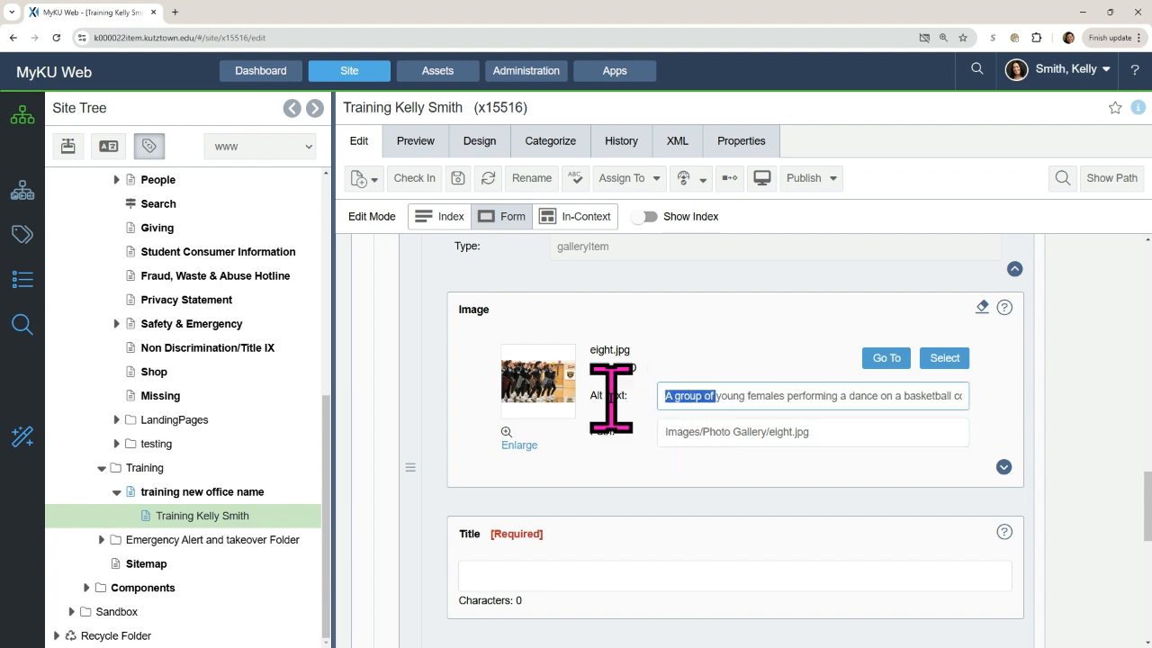
Fill in the Event two gallery item's title as "Title" and its description as "content"
click(555, 573)
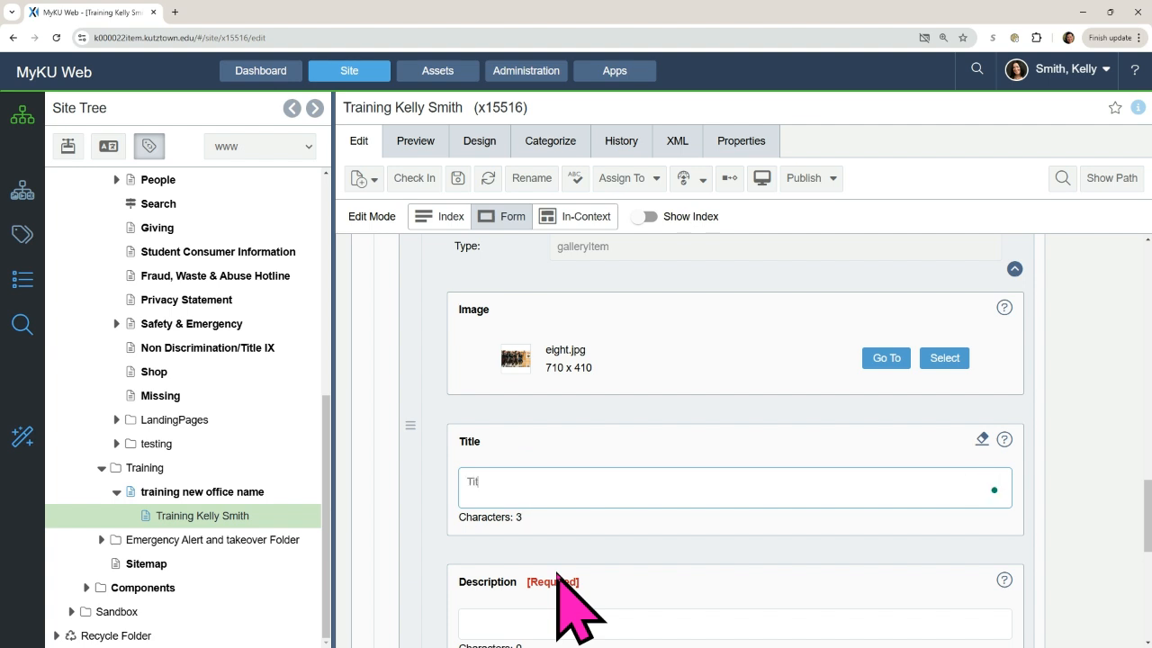
scroll(556, 573, down, 1)
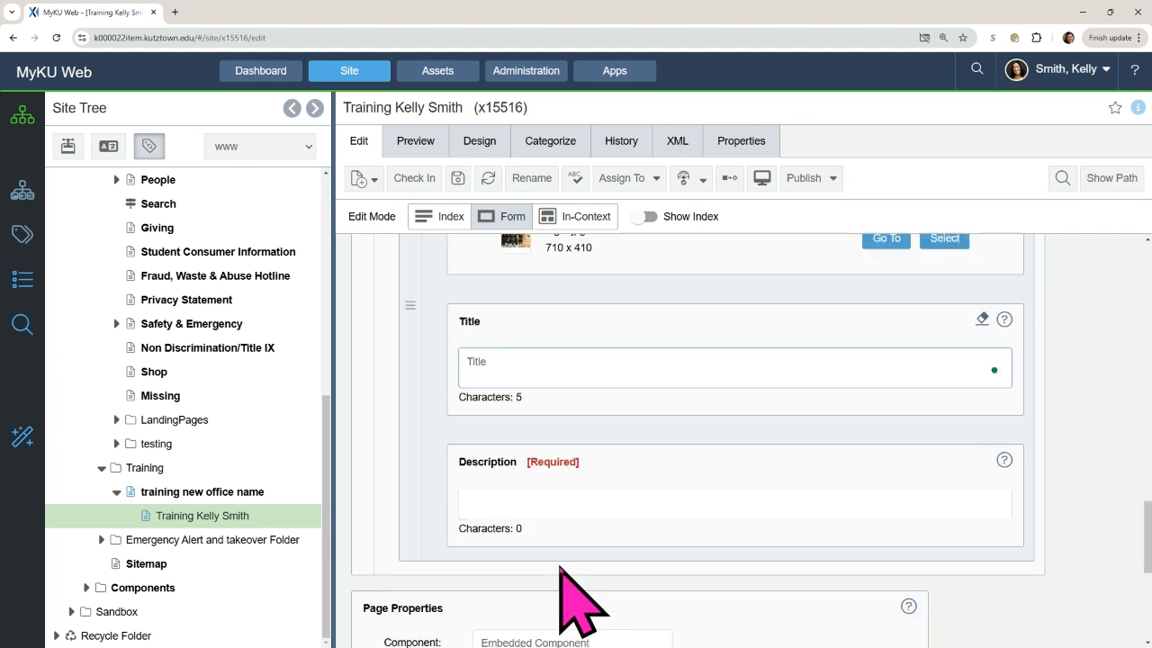
click(536, 497)
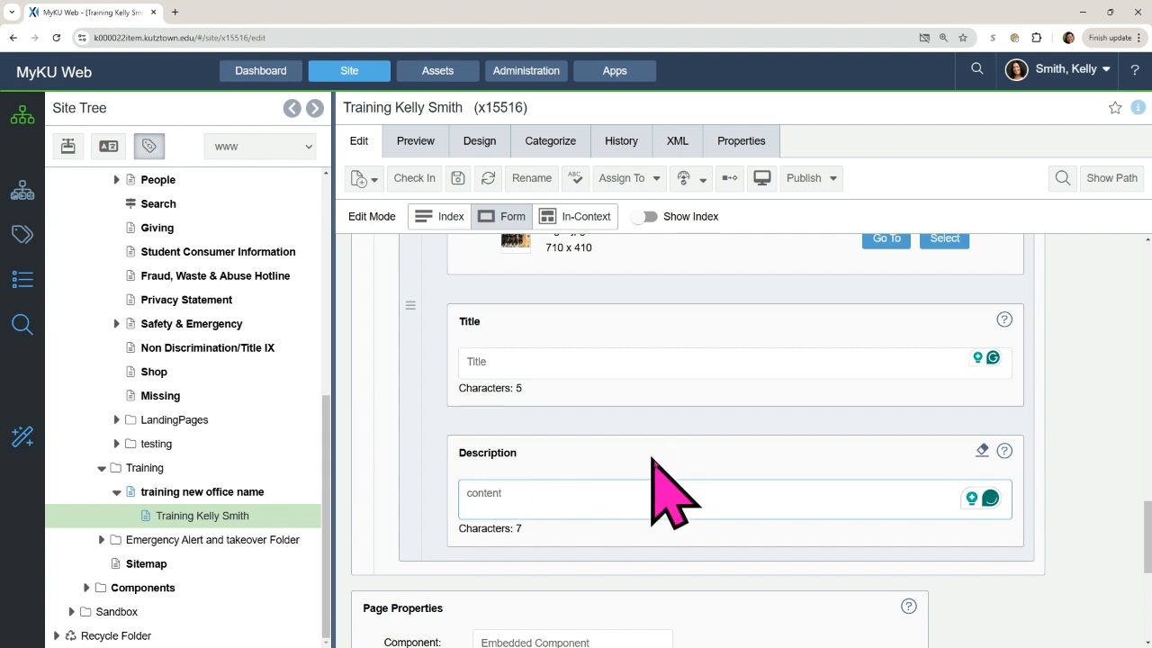
Collapse the details of the Event two and Event One gallery items
scroll(612, 468, up, 2)
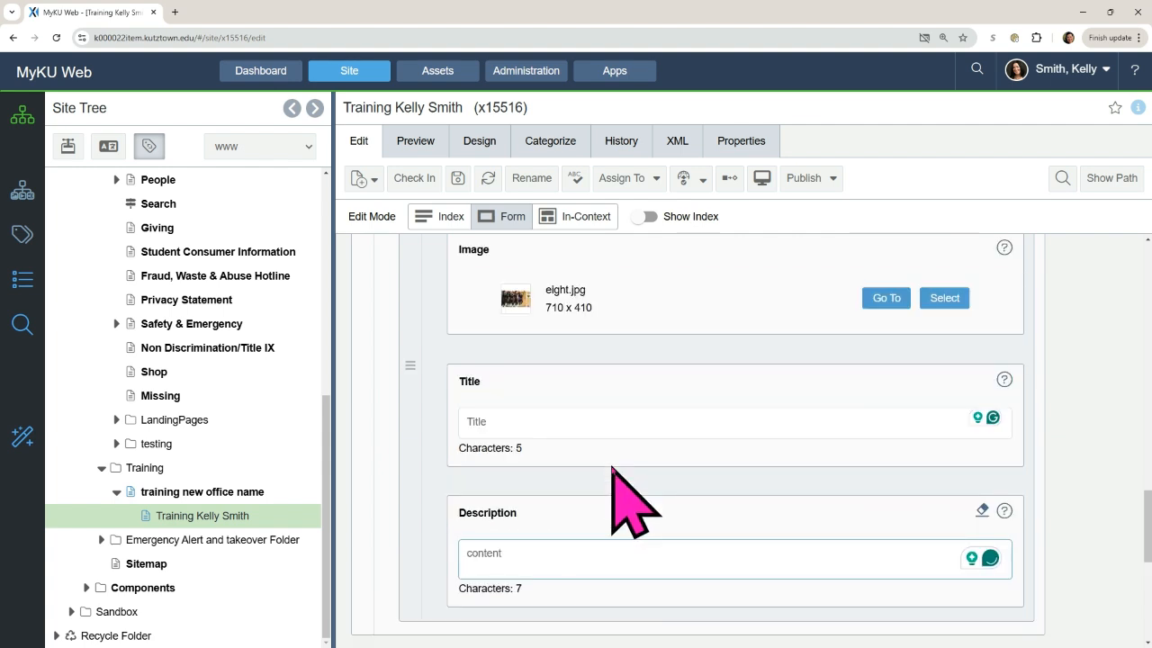
scroll(612, 482, up, 2)
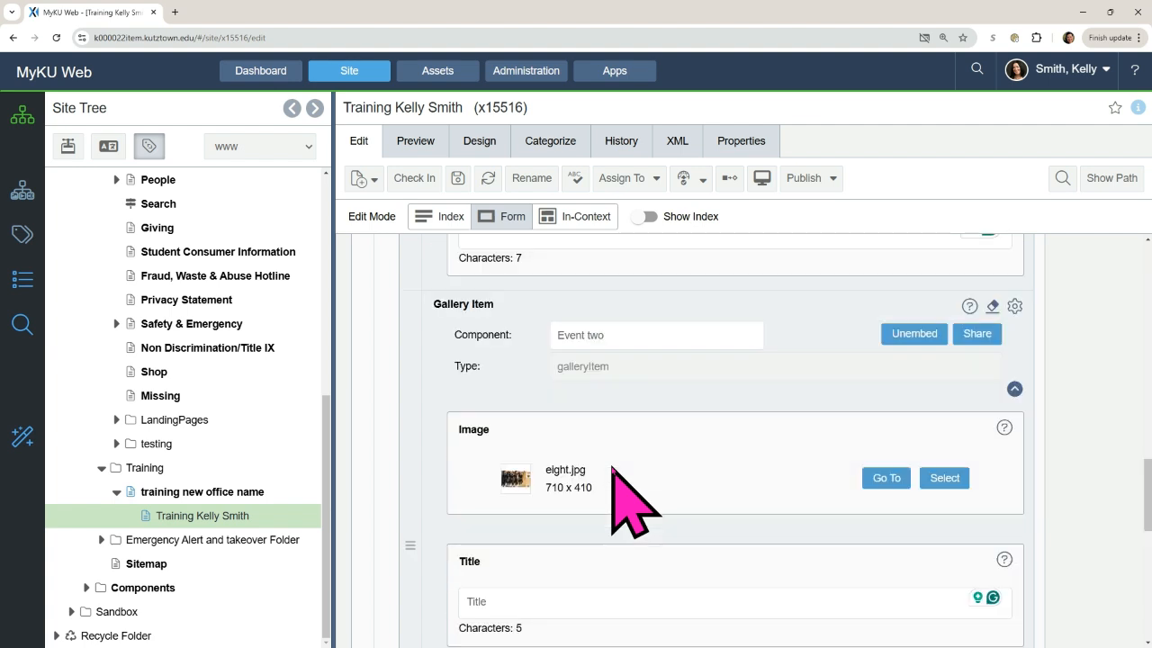
click(1014, 389)
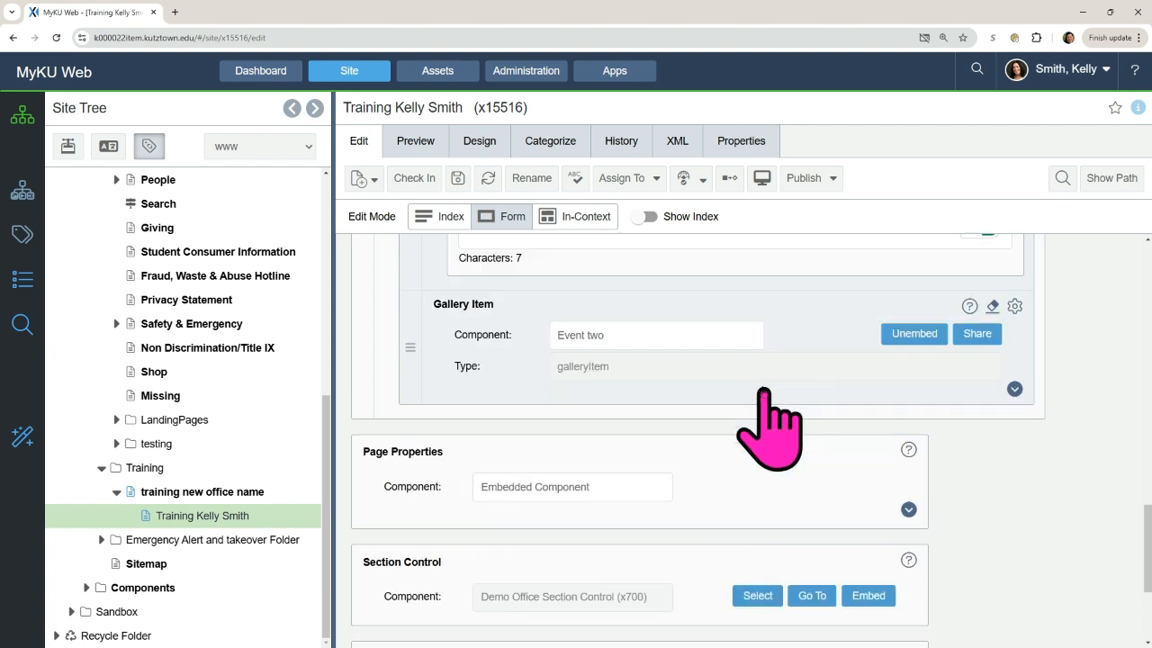
scroll(779, 366, up, 5)
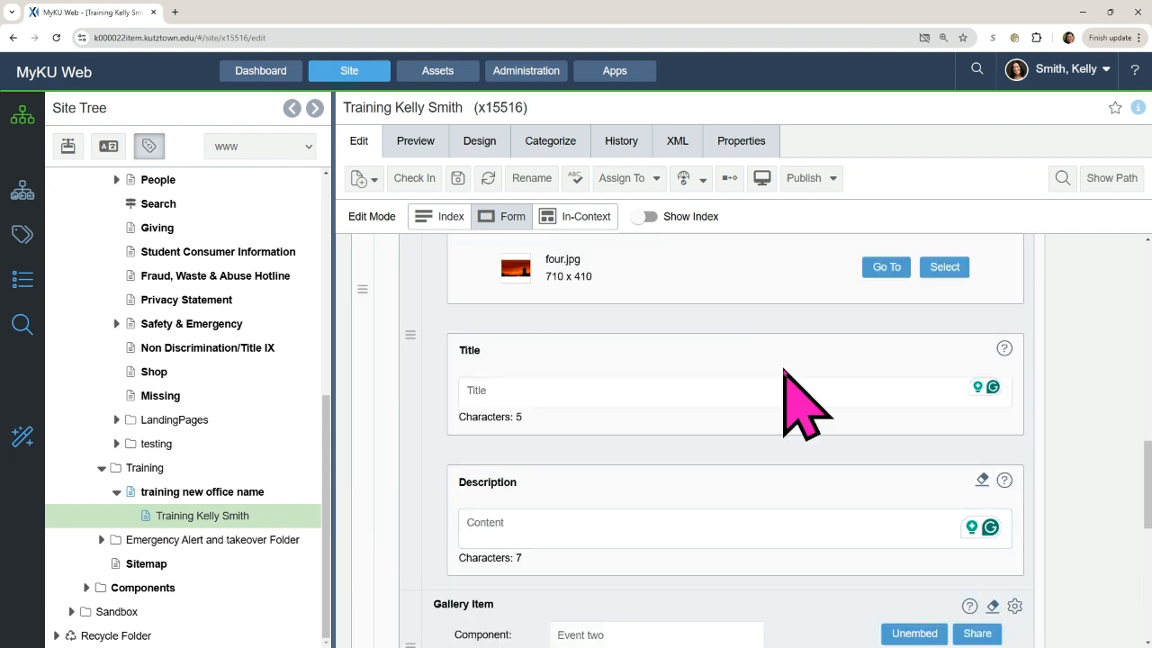
scroll(797, 399, up, 4)
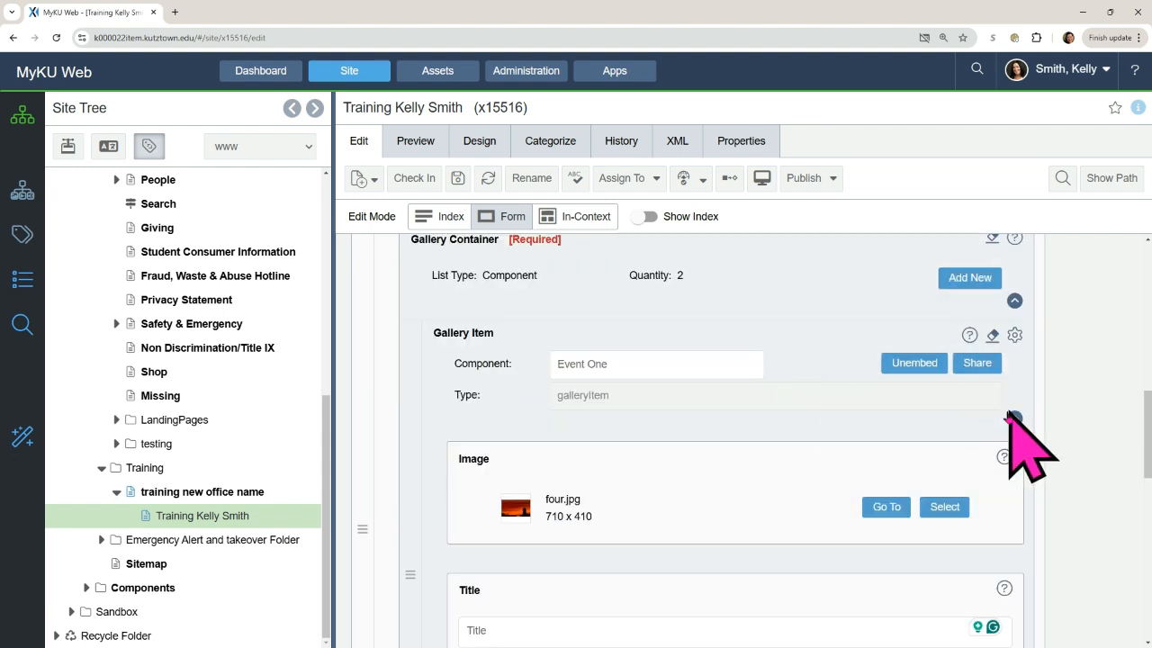
click(1014, 418)
scroll(1017, 441, up, 3)
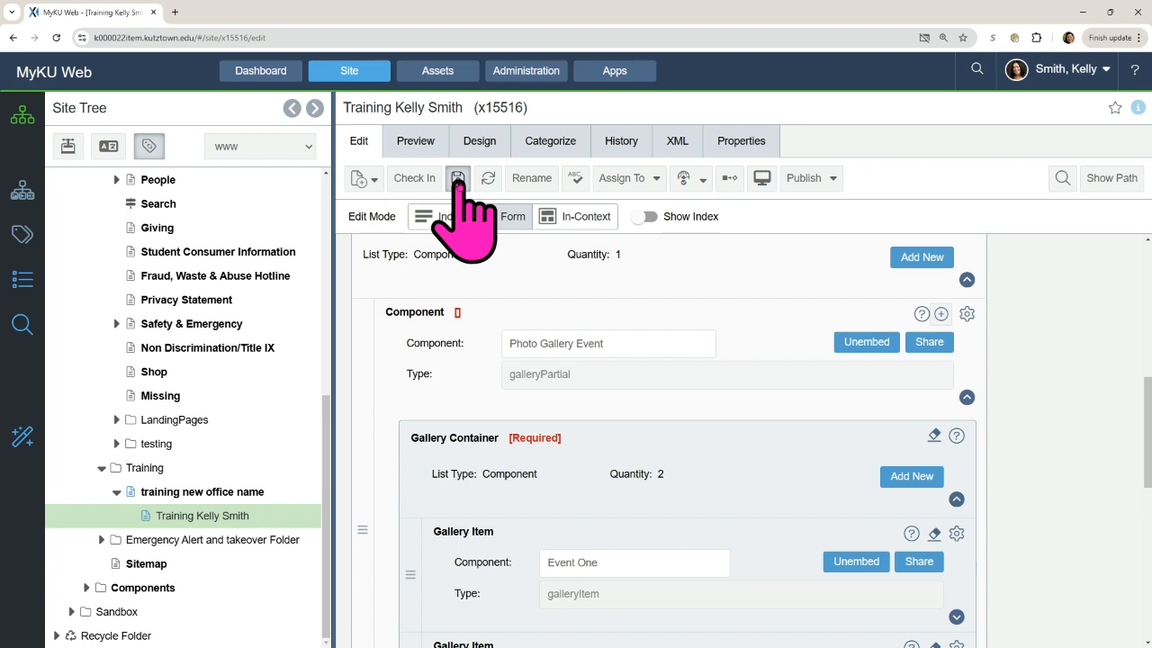
Save the page and open its preview in a separate window to examine the photo gallery
click(458, 179)
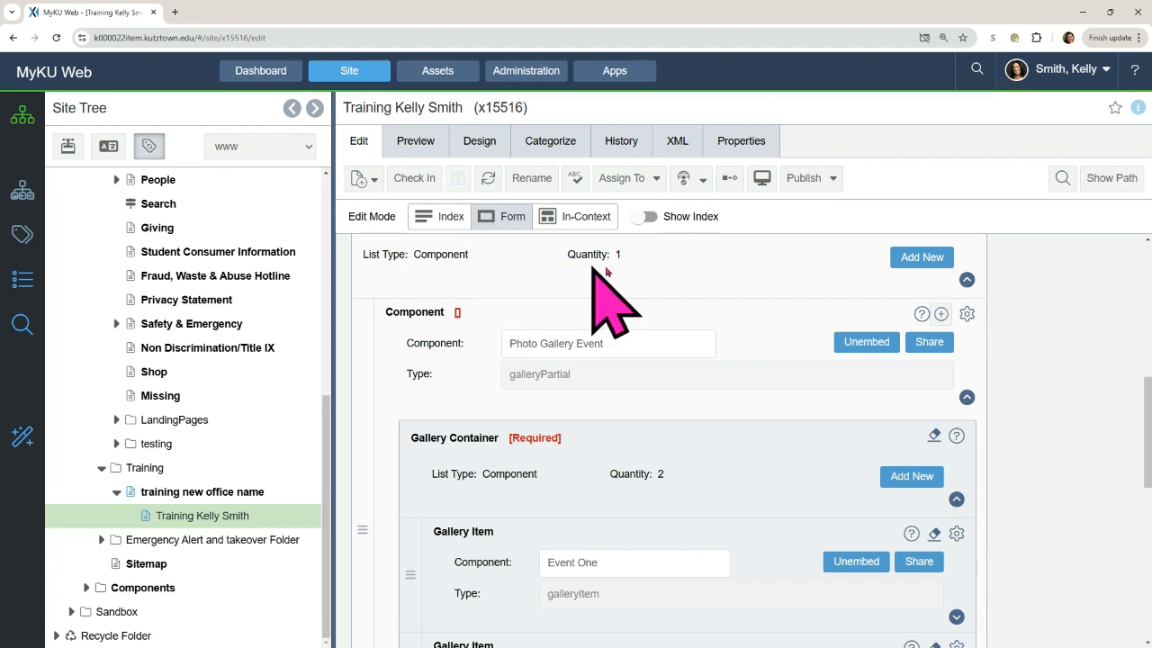
click(761, 180)
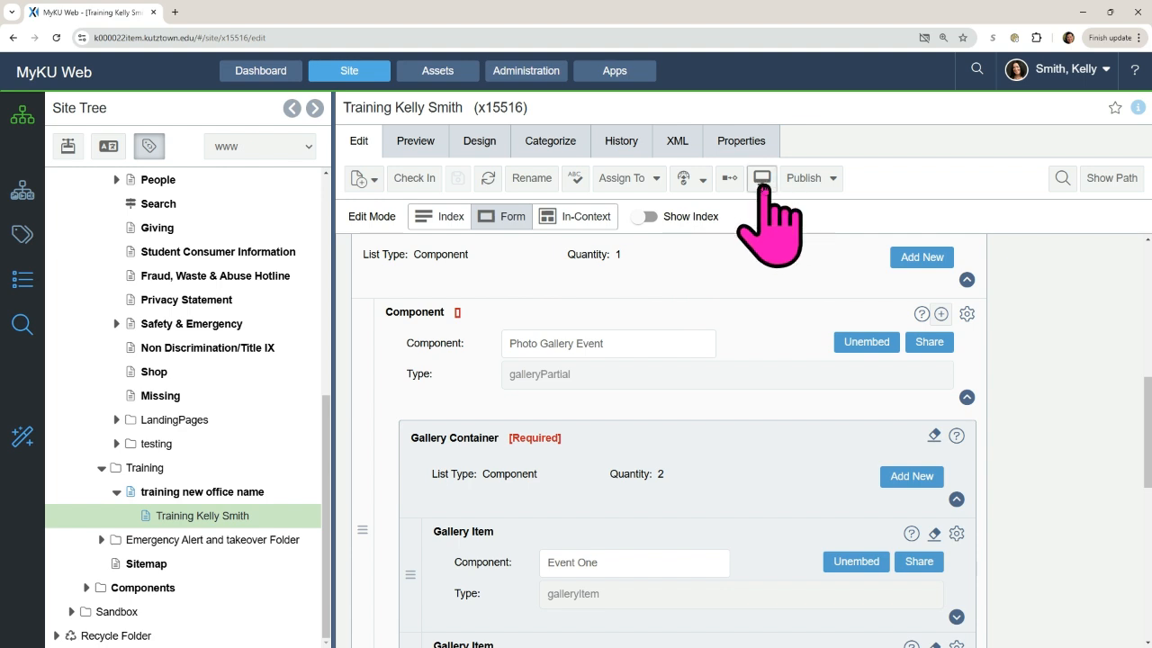
click(761, 180)
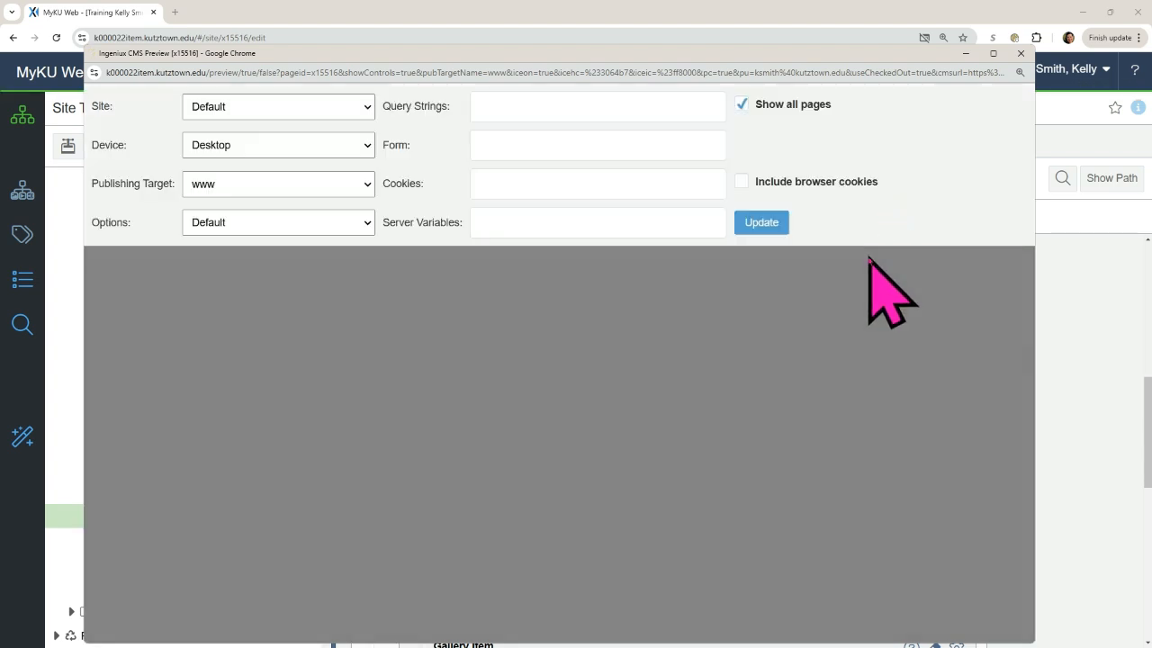
scroll(870, 260, down, 10)
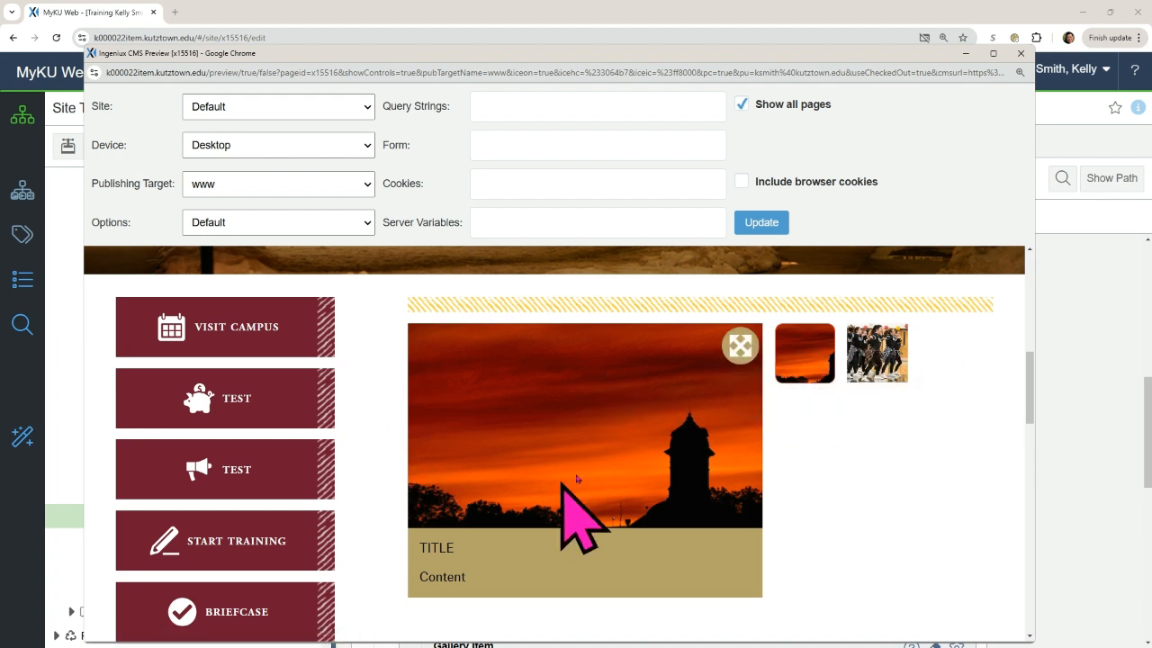
Test the previewed photo gallery by enlarging and closing the sunset photo and switching between the sunset and dance team thumbnails
click(740, 346)
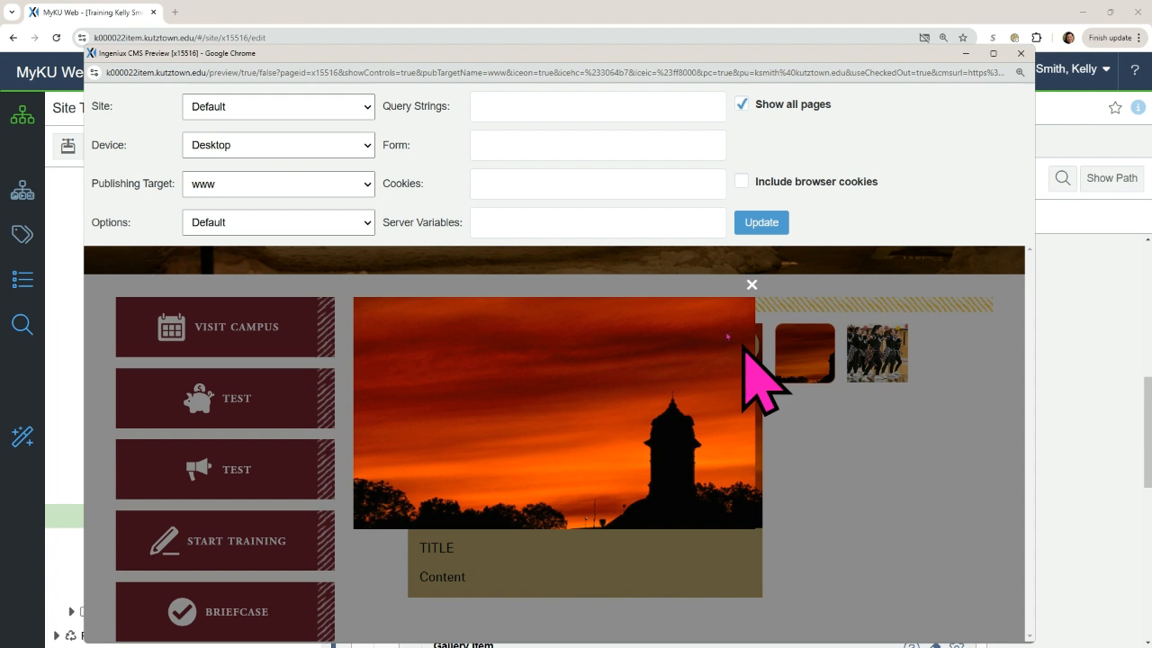
click(752, 285)
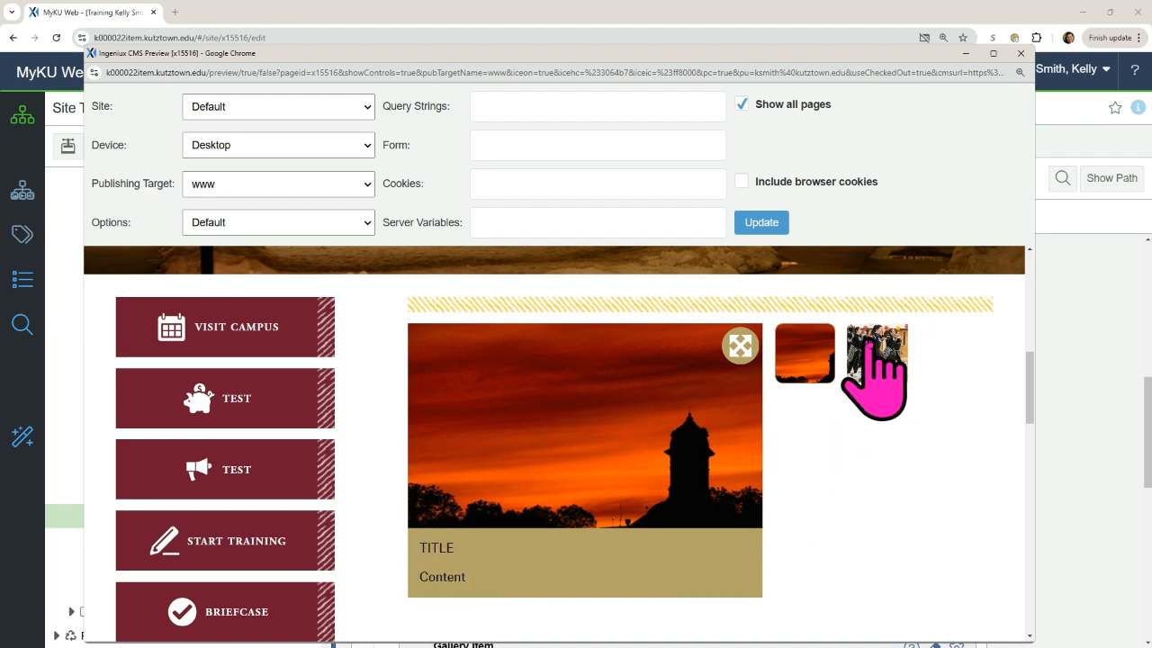
click(871, 350)
click(805, 353)
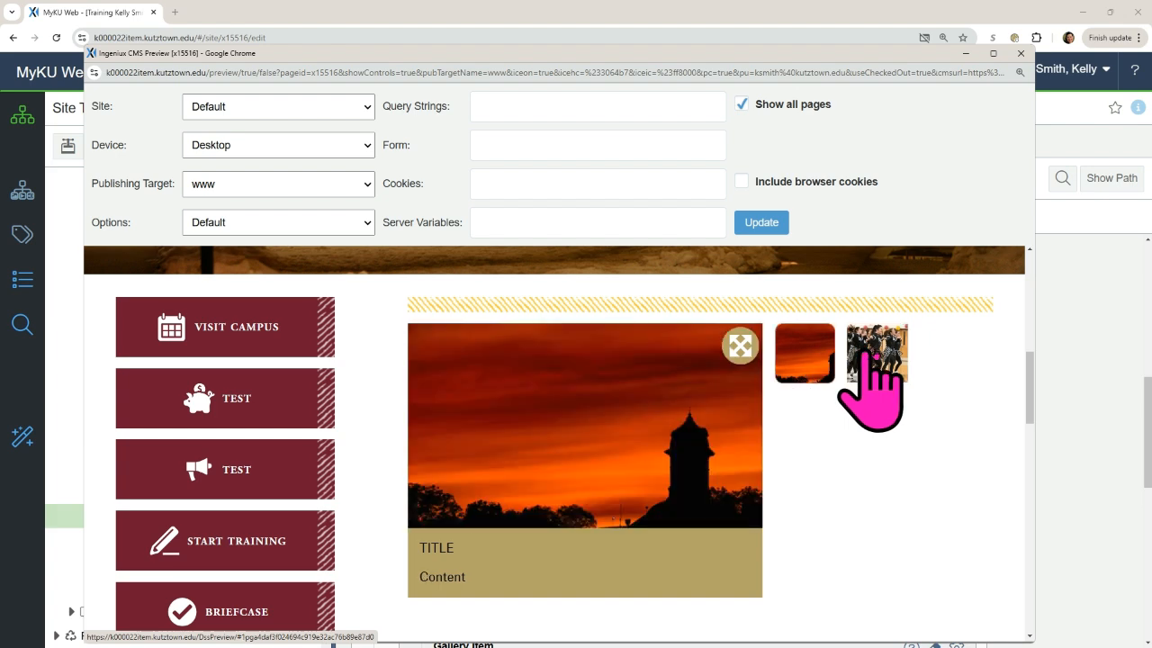
click(871, 351)
click(803, 353)
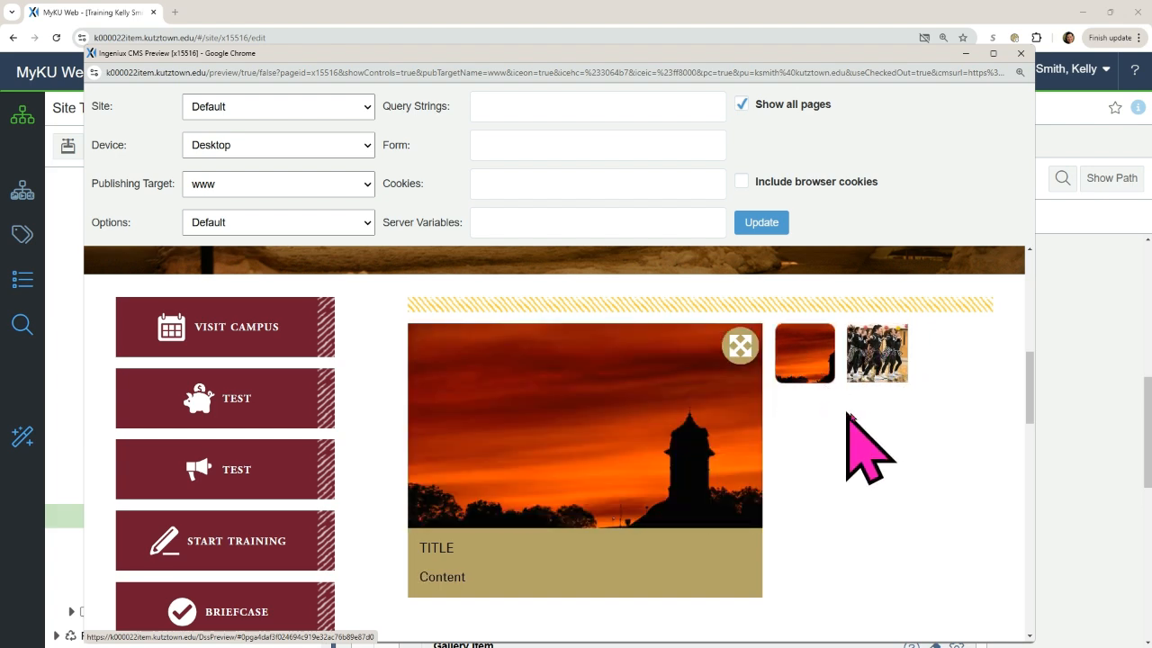
click(870, 356)
click(808, 369)
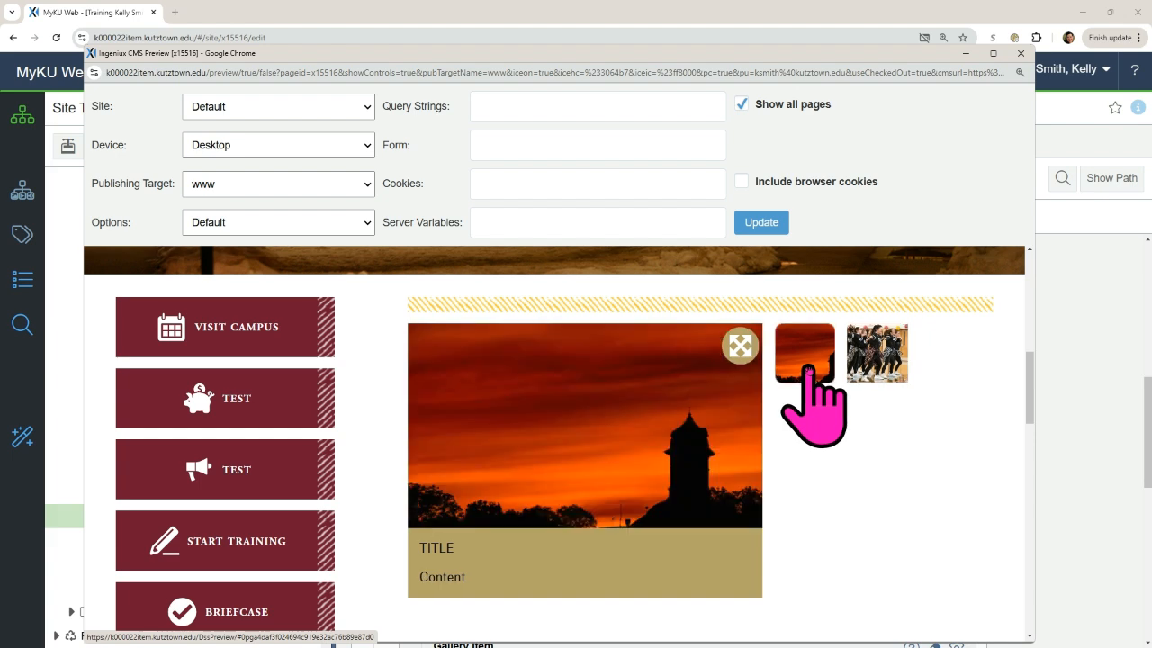
click(871, 352)
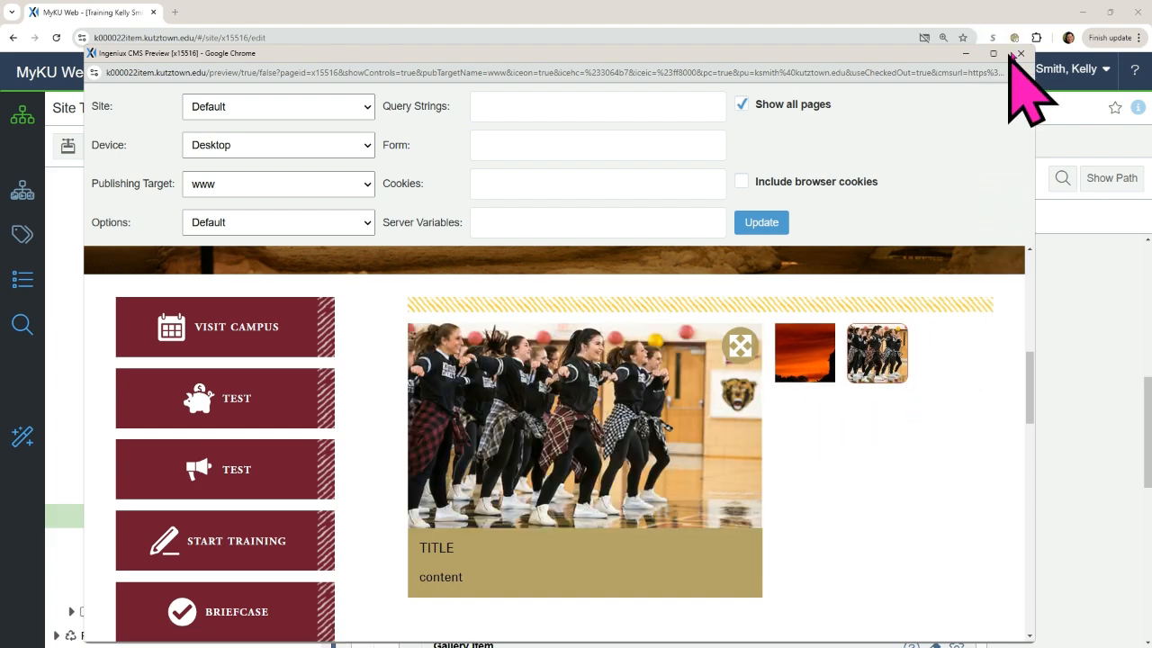
Close the preview window and return to the Gallery Container's items in the page's edit form
click(1020, 53)
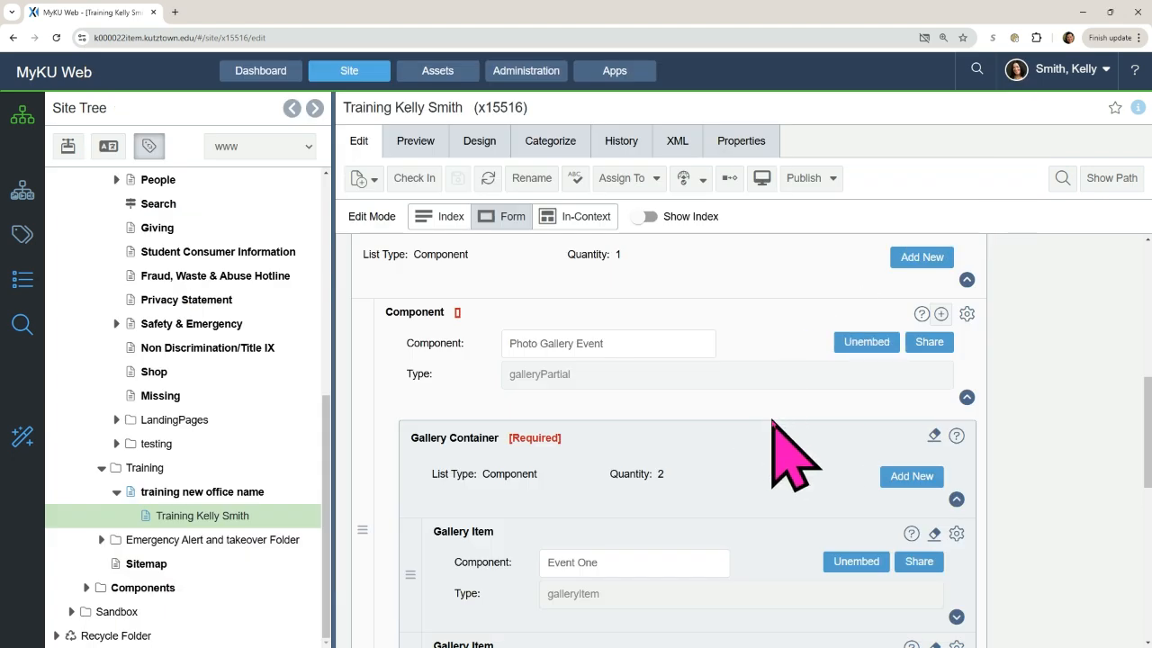
scroll(771, 420, down, 2)
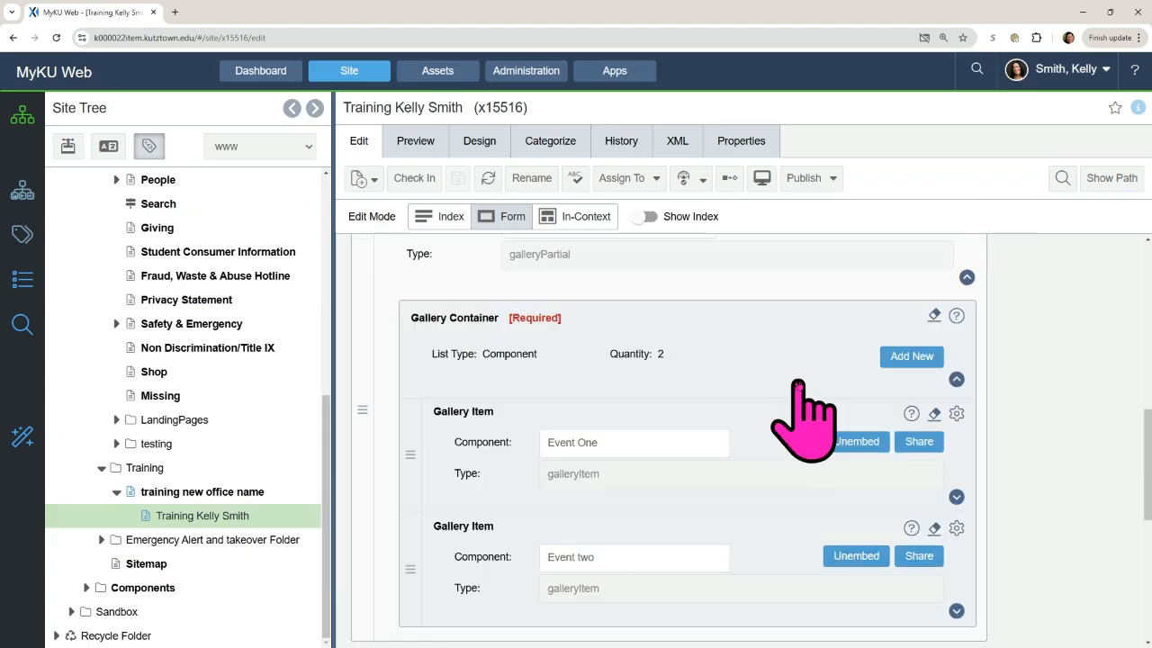